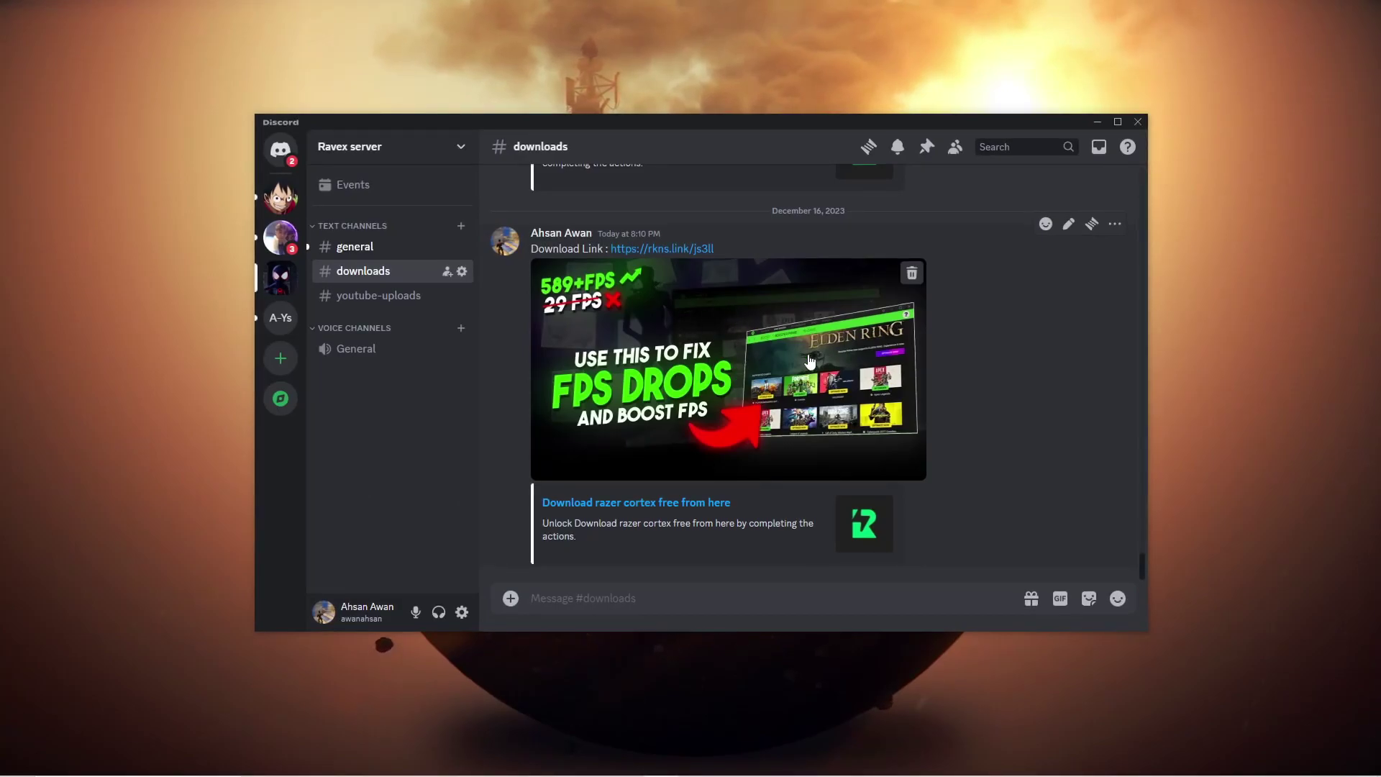
Step: Subscribe to the YouTube channel in Rekonise and unlock the RazerCortexInstaller download link
click(654, 507)
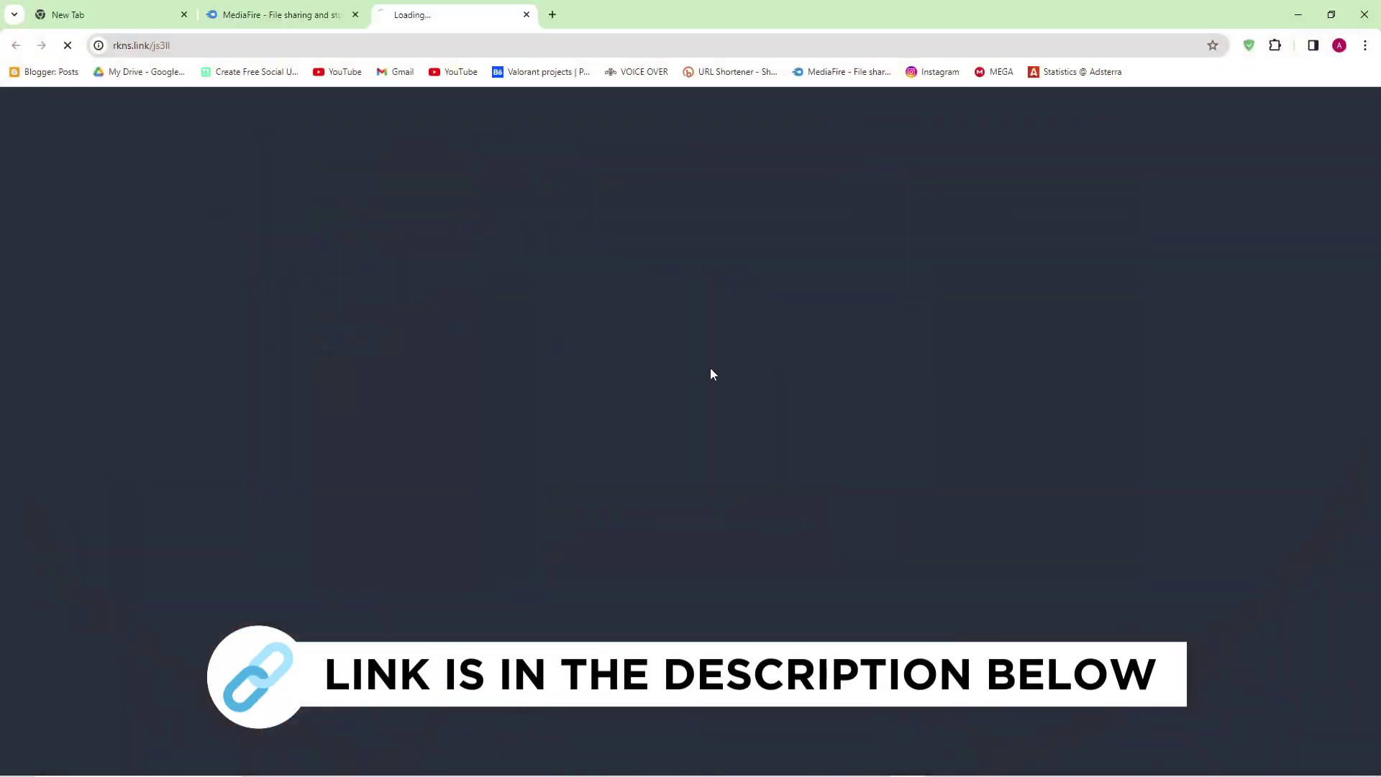
click(704, 446)
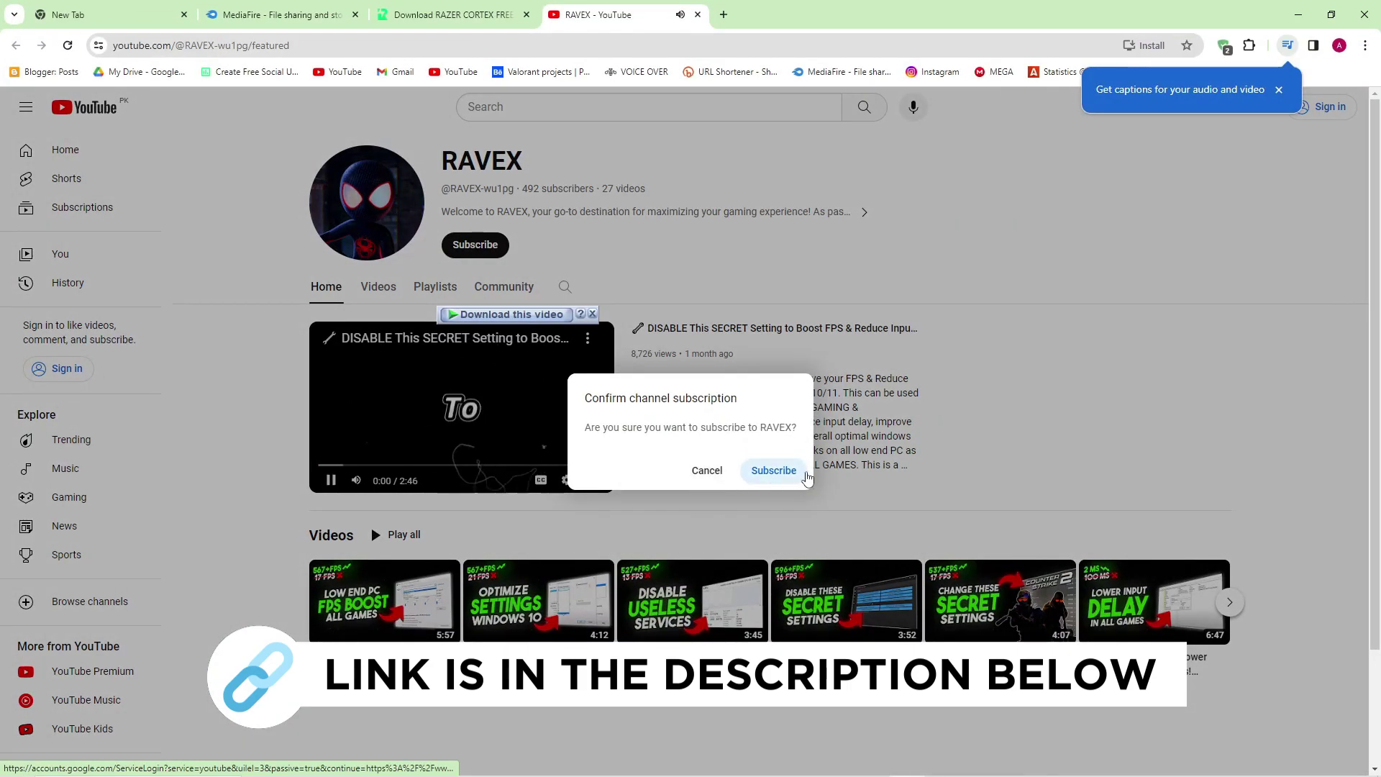
click(774, 471)
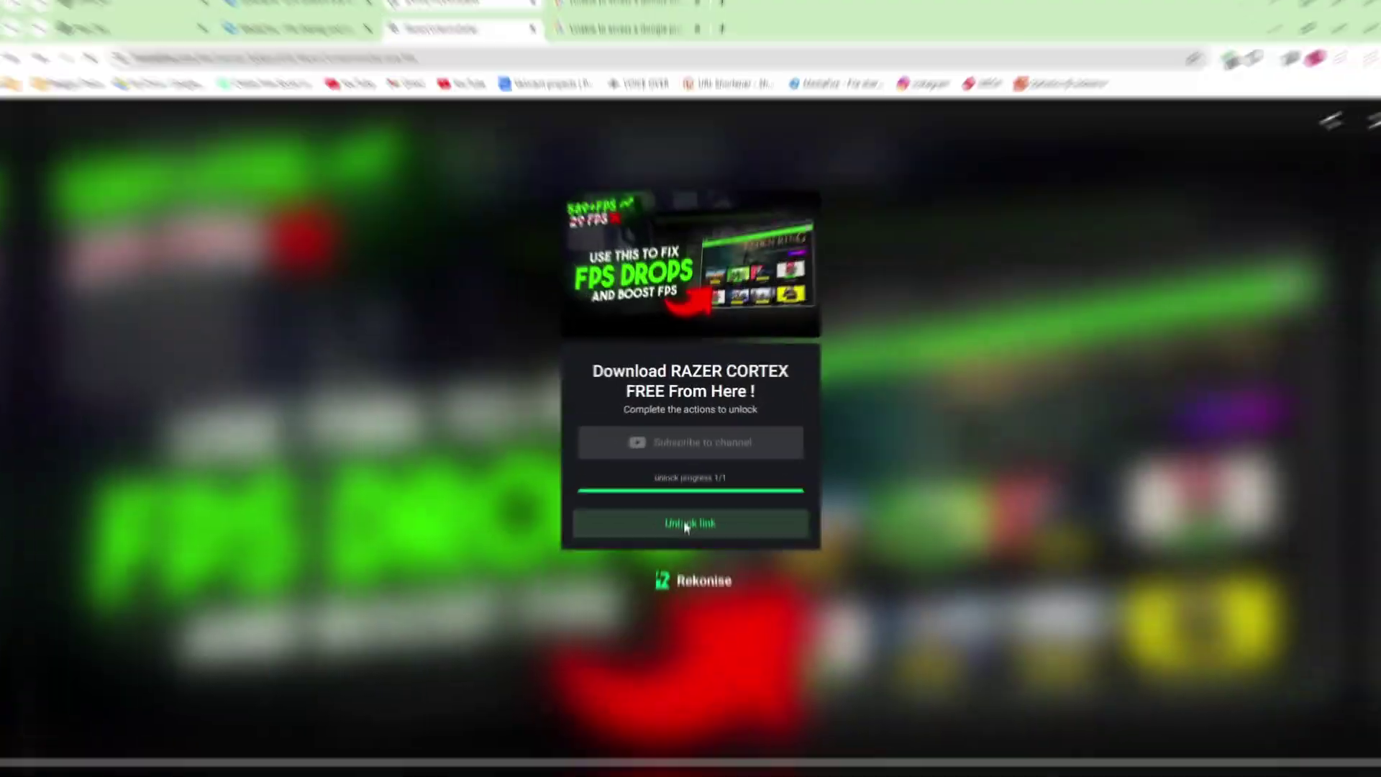
click(686, 524)
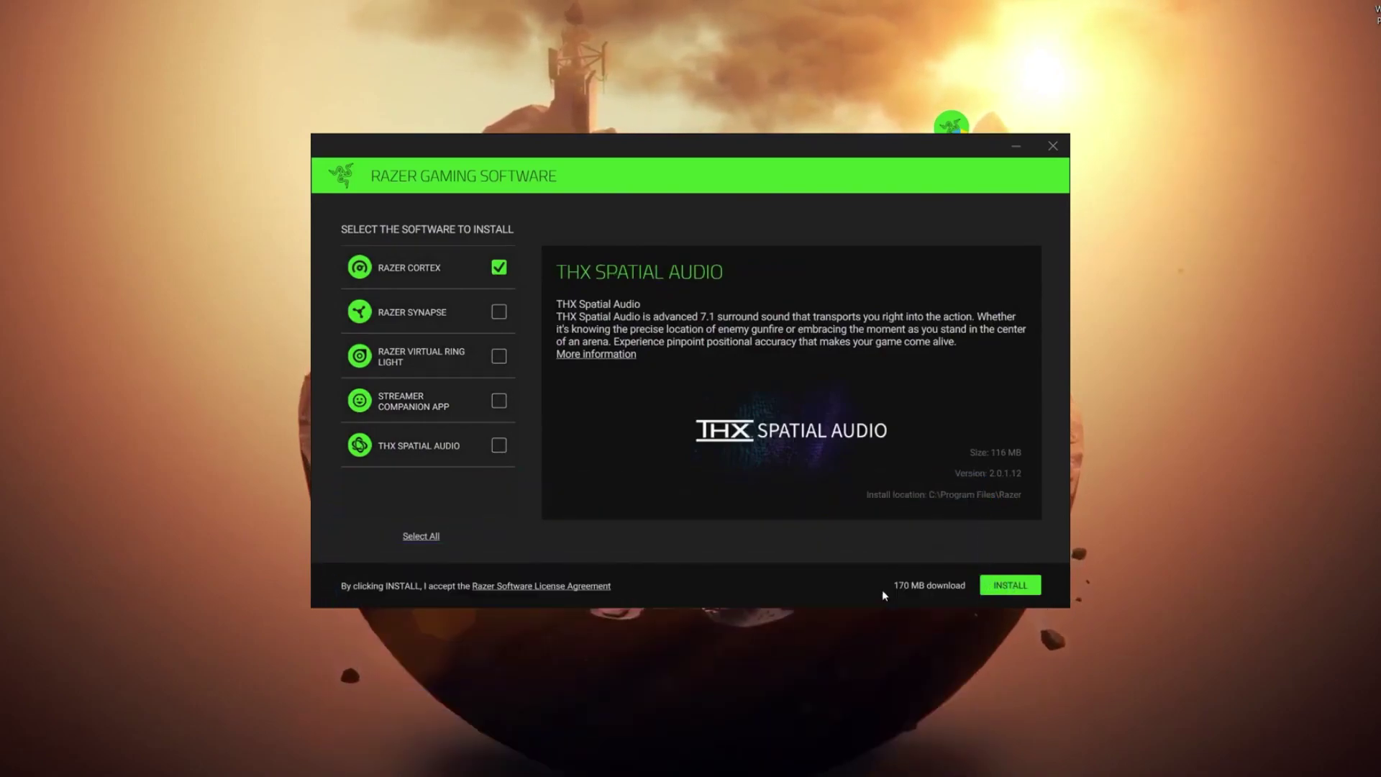
Step: Install only Razer Cortex from the Razer Gaming Software installer
click(1028, 592)
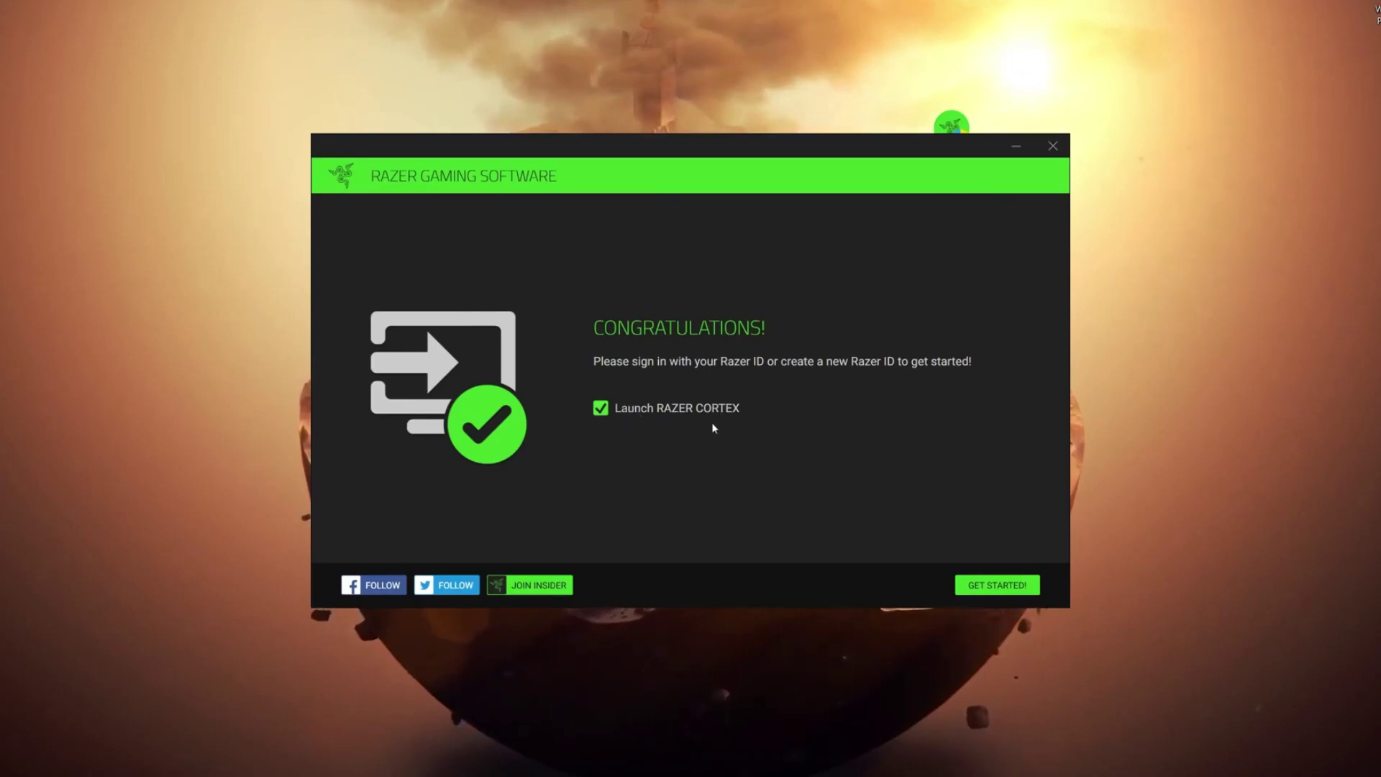
Step: Finish setup with GET STARTED so Razer Cortex launches
click(997, 585)
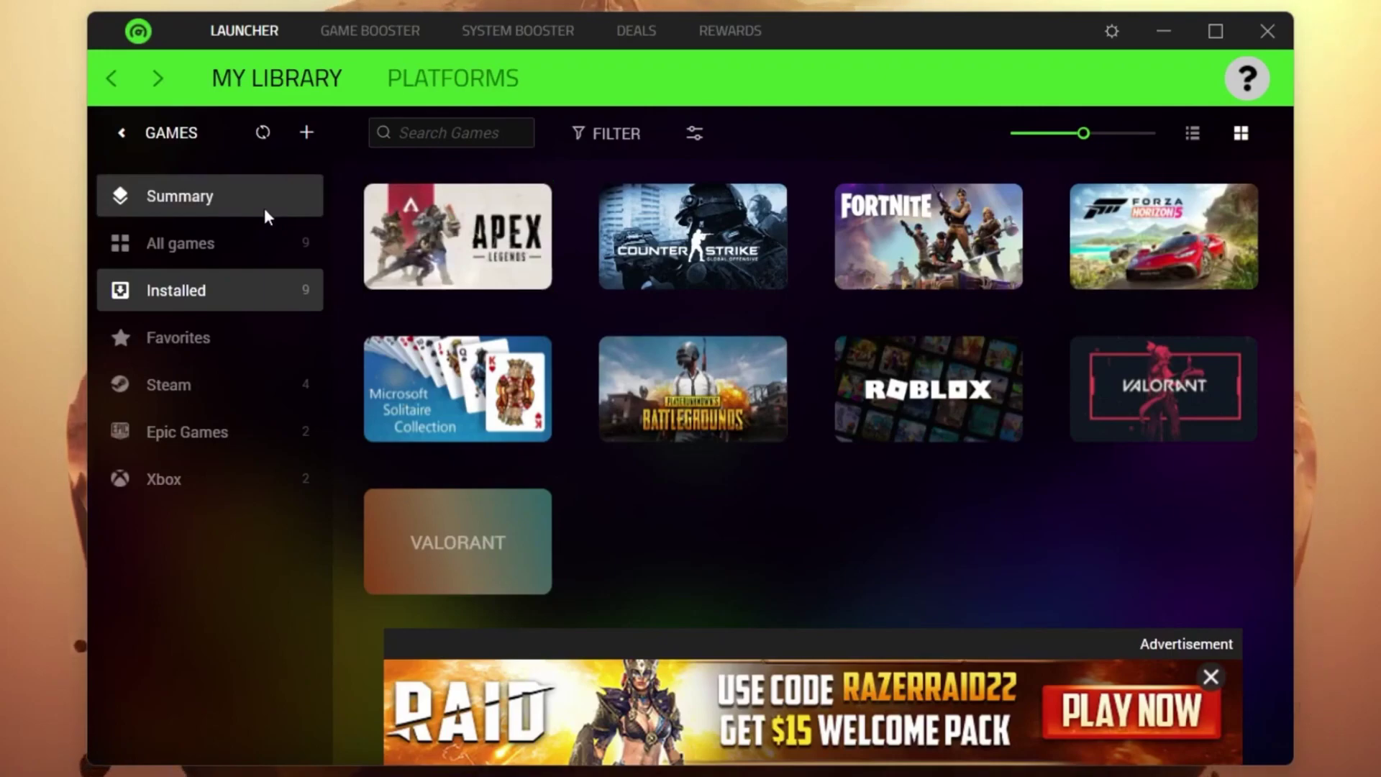
Step: In Game Booster Specials, enable explorer.exe and Launch game on Game Desktop, accepting both warnings
click(351, 31)
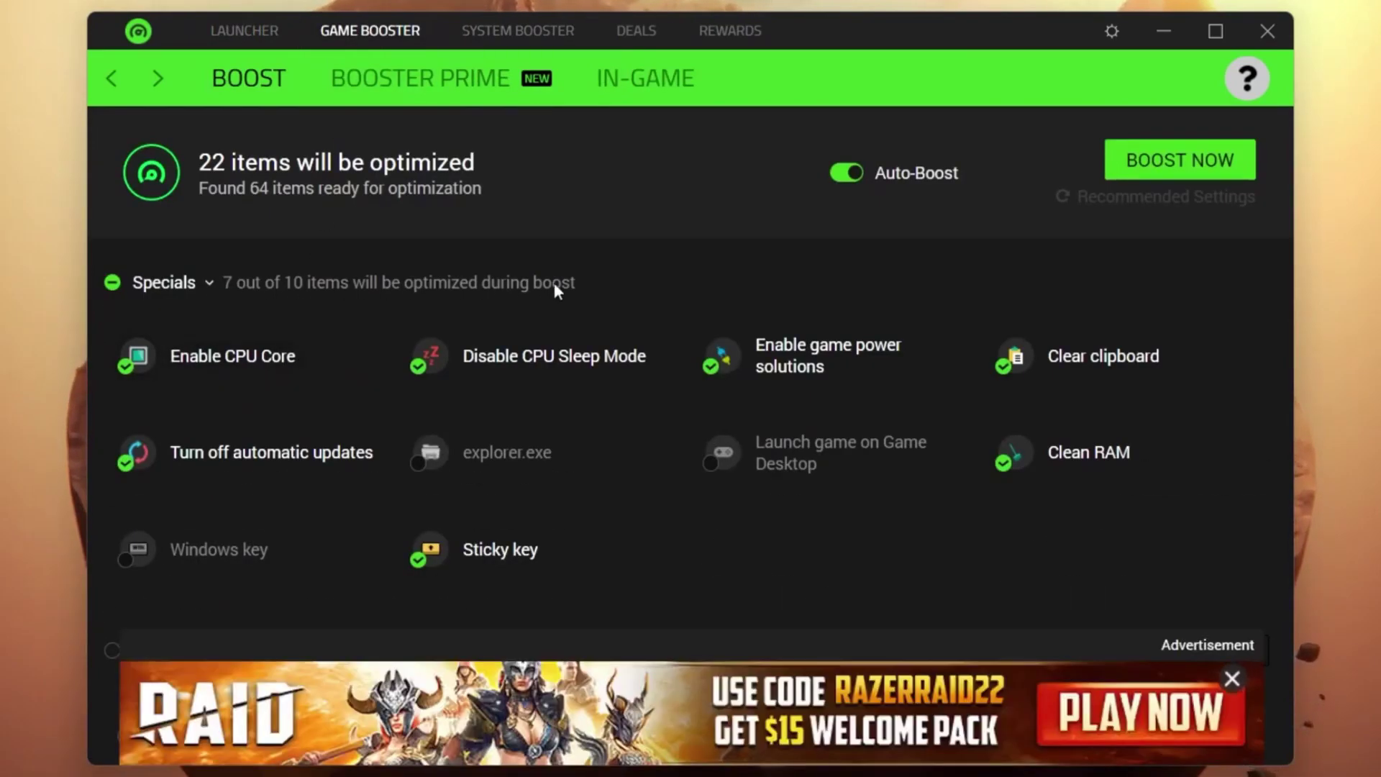
scroll(830, 275, down, 2)
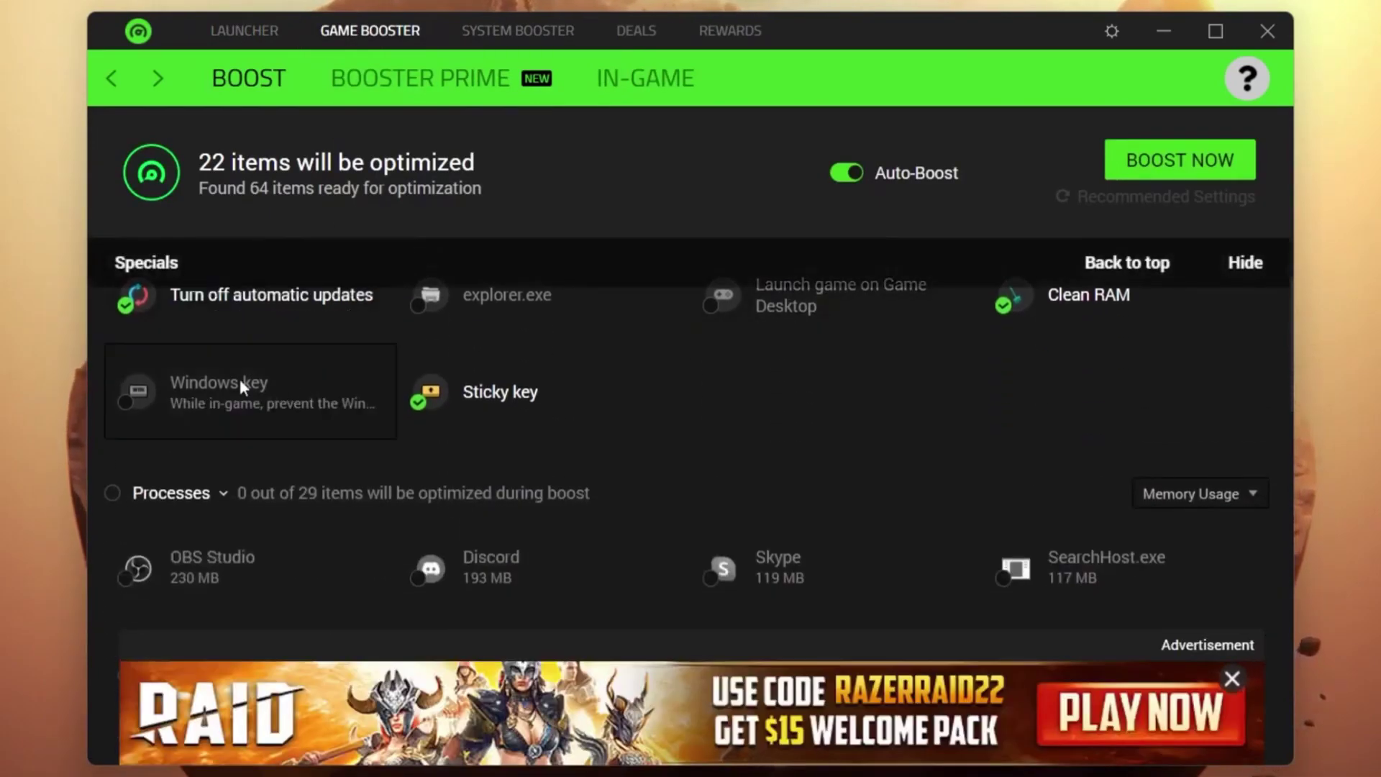
scroll(166, 378, up, 2)
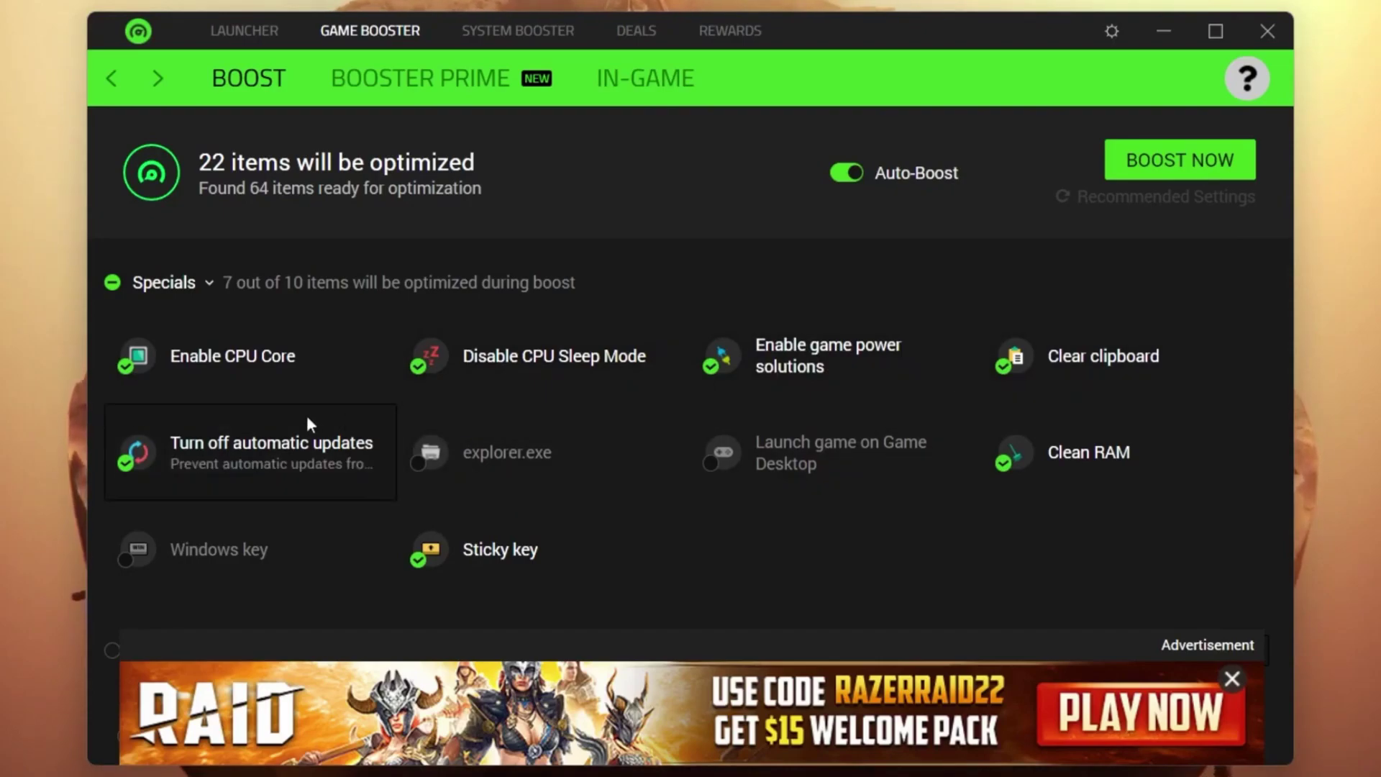
click(418, 467)
click(776, 483)
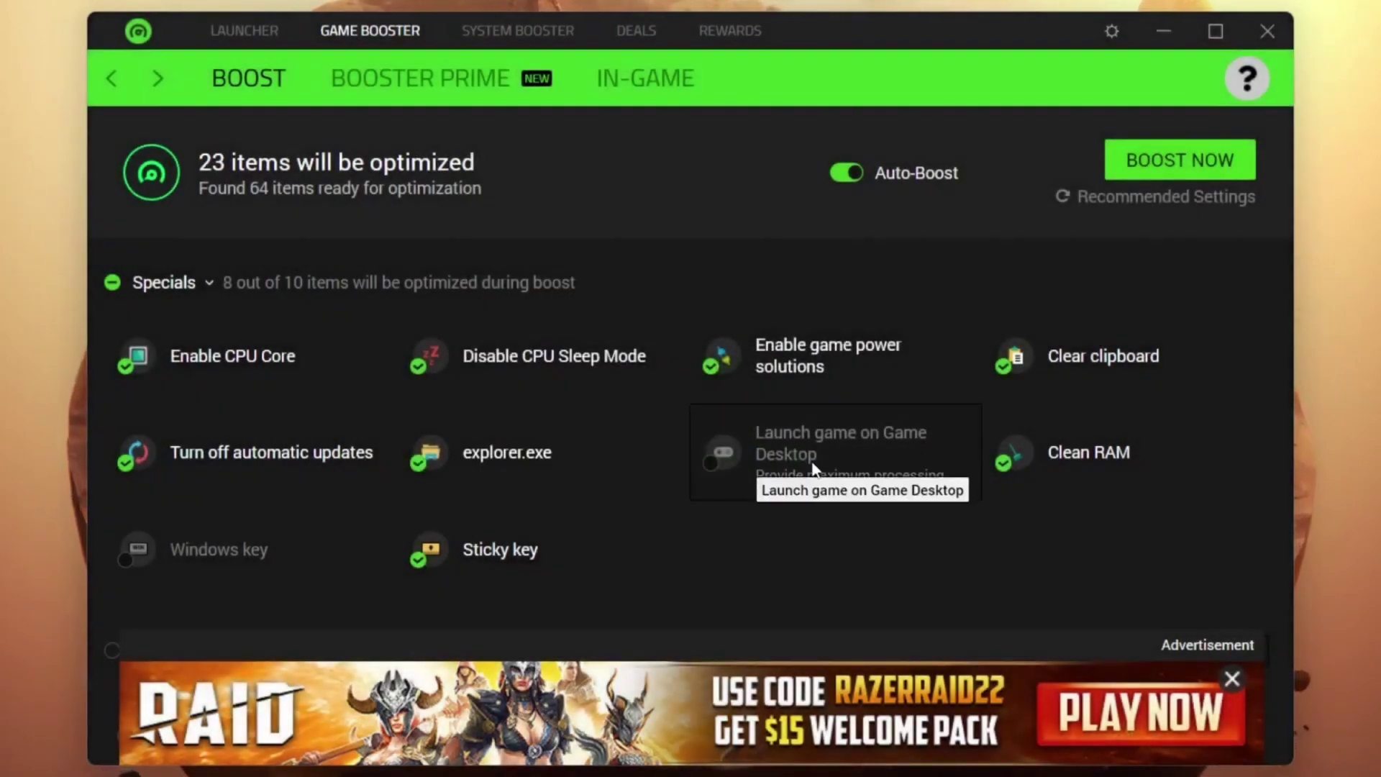
click(706, 466)
click(762, 474)
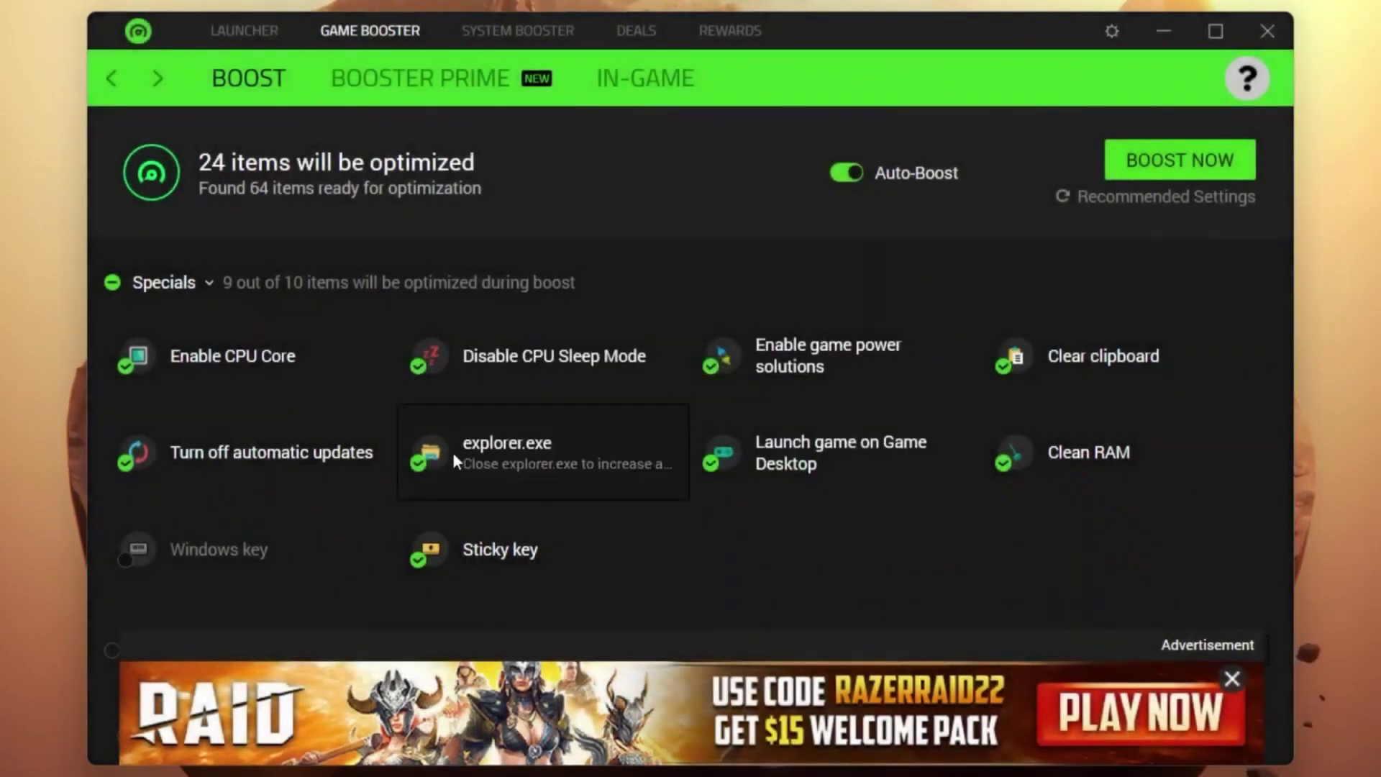
scroll(261, 412, down, 2)
scroll(646, 407, up, 2)
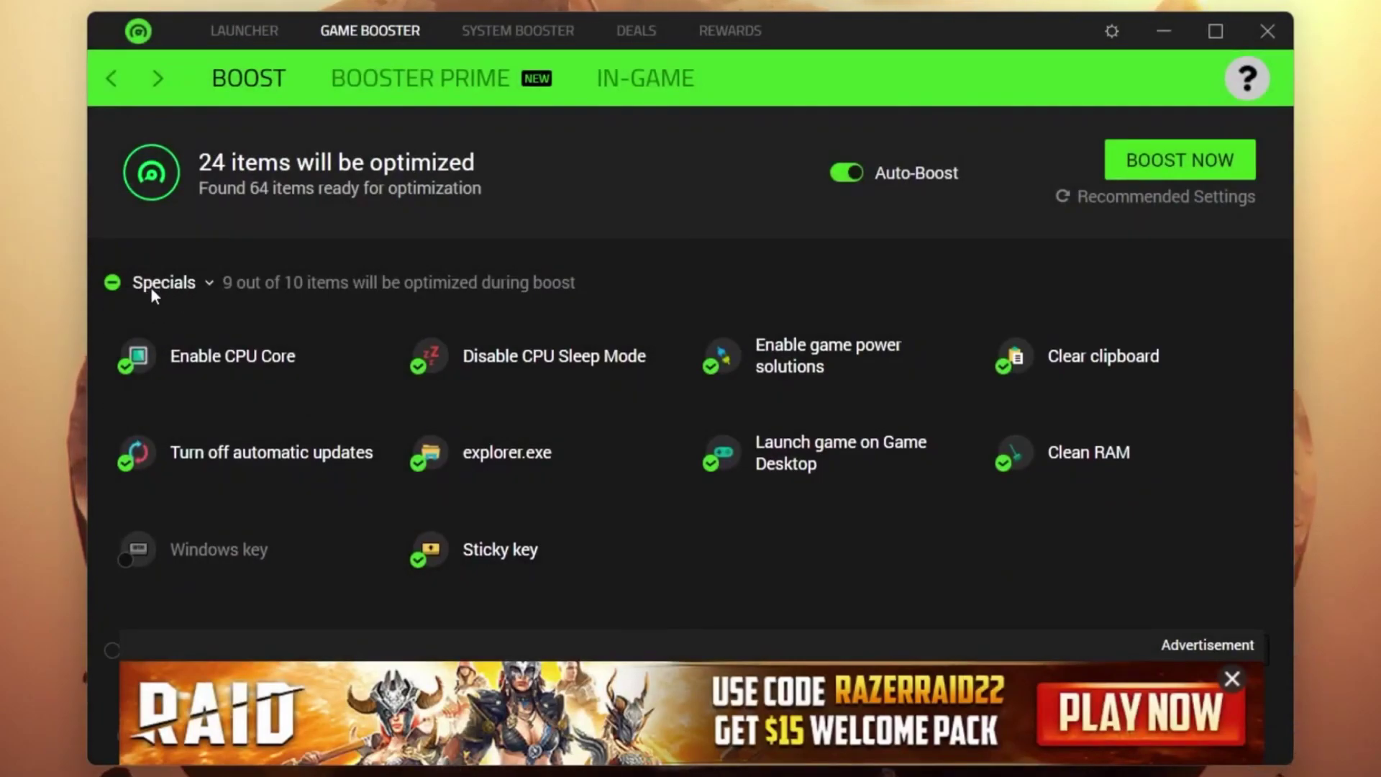
Step: Tick the Discord, Microsoft Edge, Lively, Runtime Broker and Adobe IPC Broker processes for boosting
scroll(166, 294, down, 3)
scroll(222, 317, up, 1)
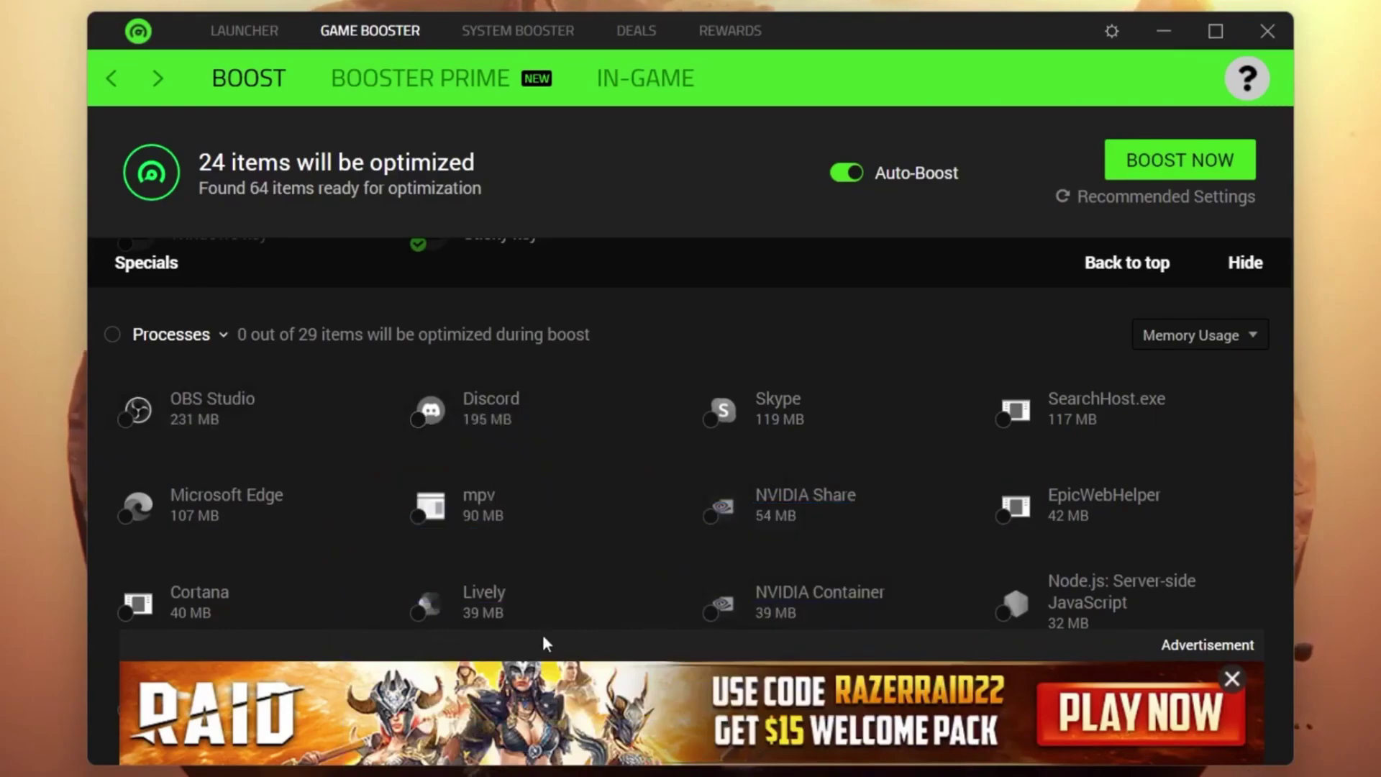
click(419, 420)
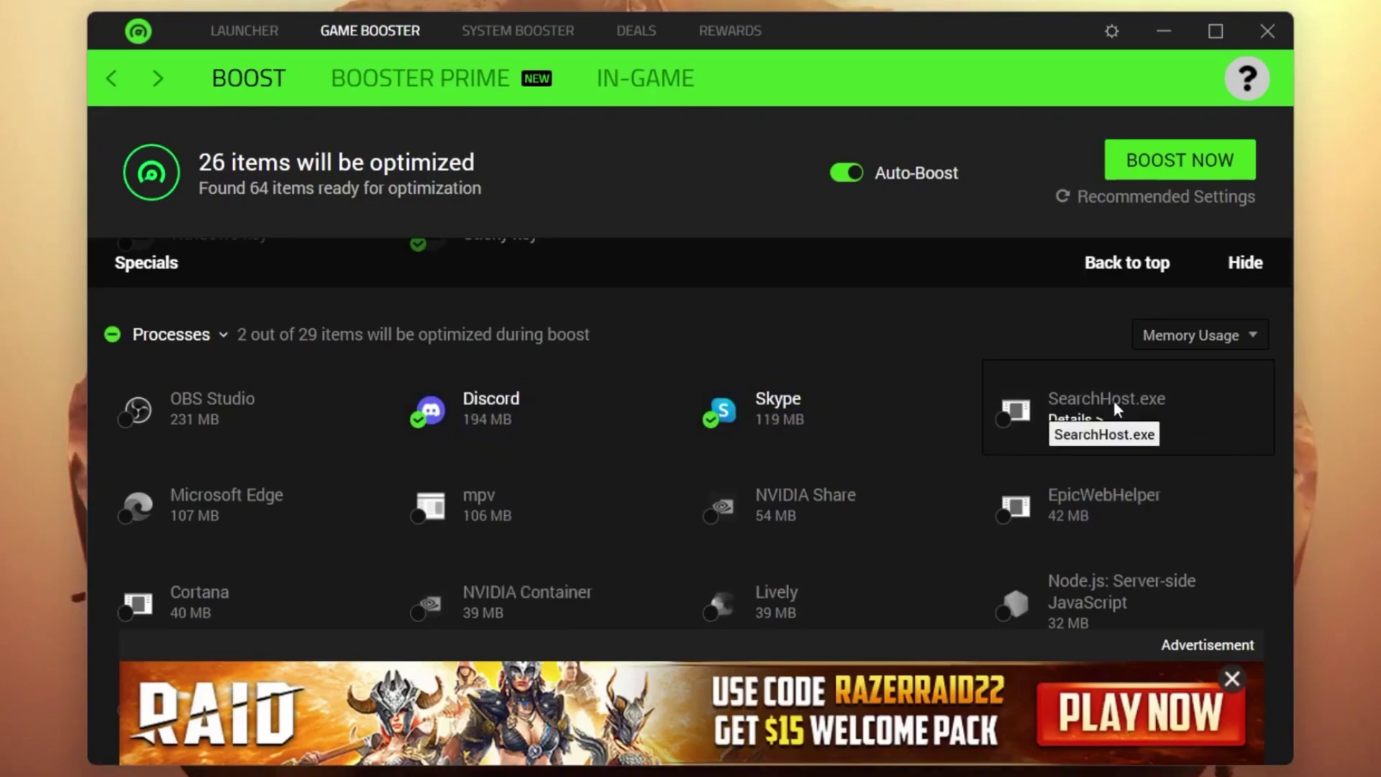
click(125, 517)
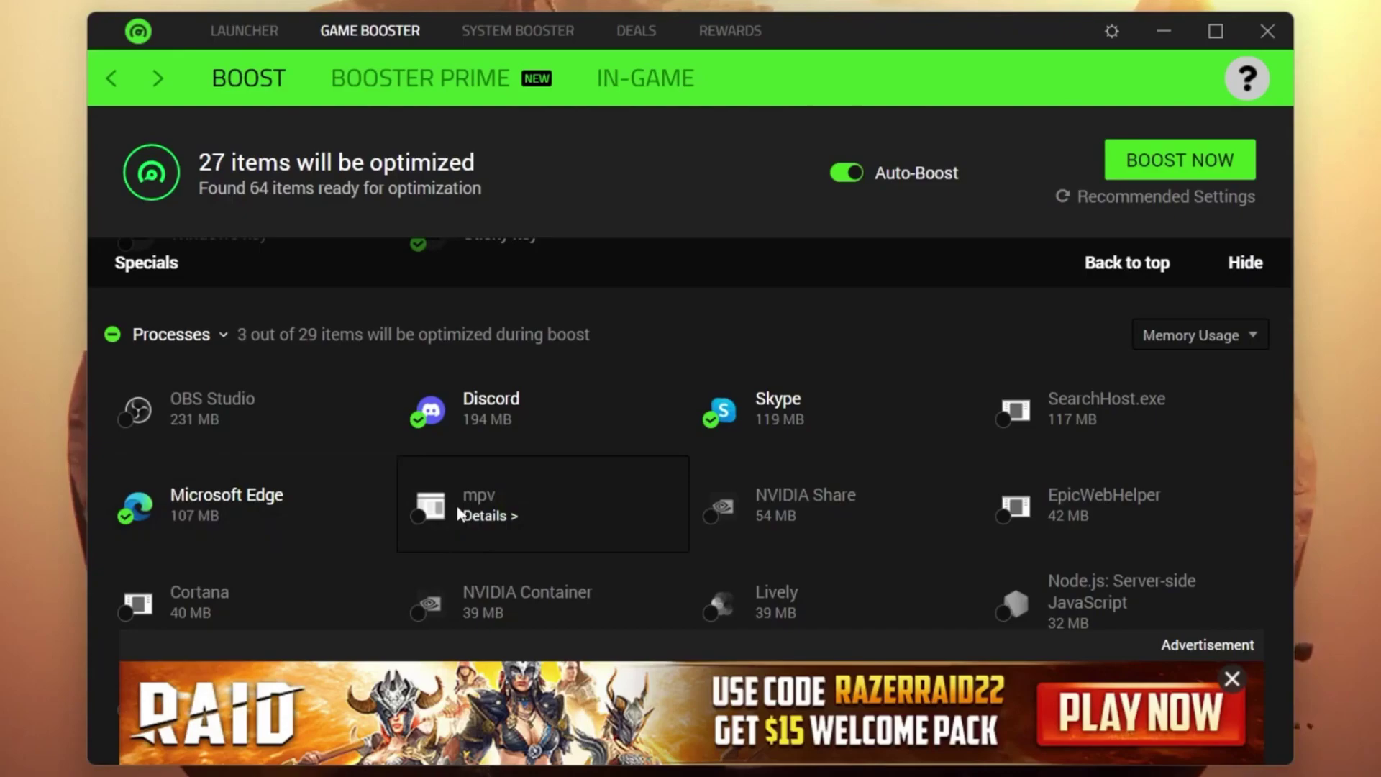
scroll(778, 511, down, 1)
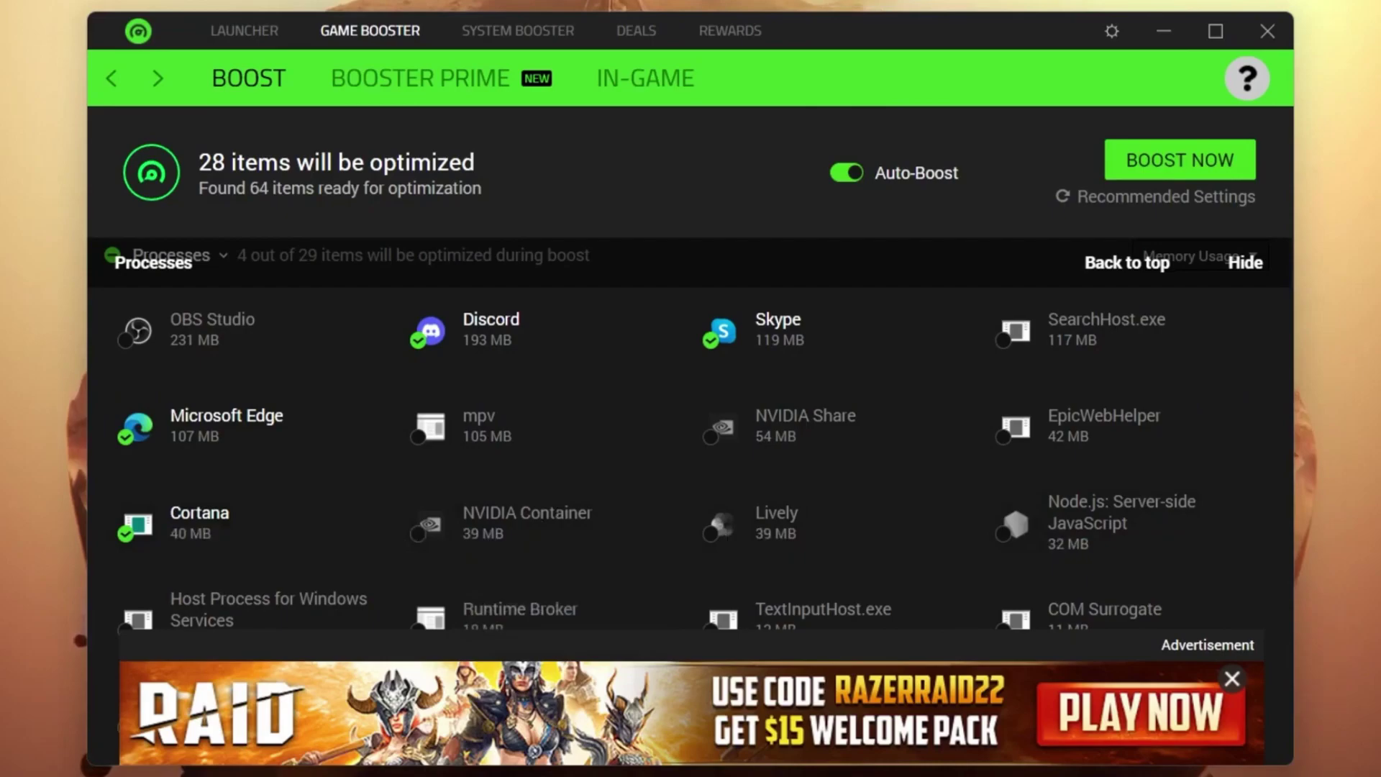
click(717, 529)
scroll(956, 533, down, 2)
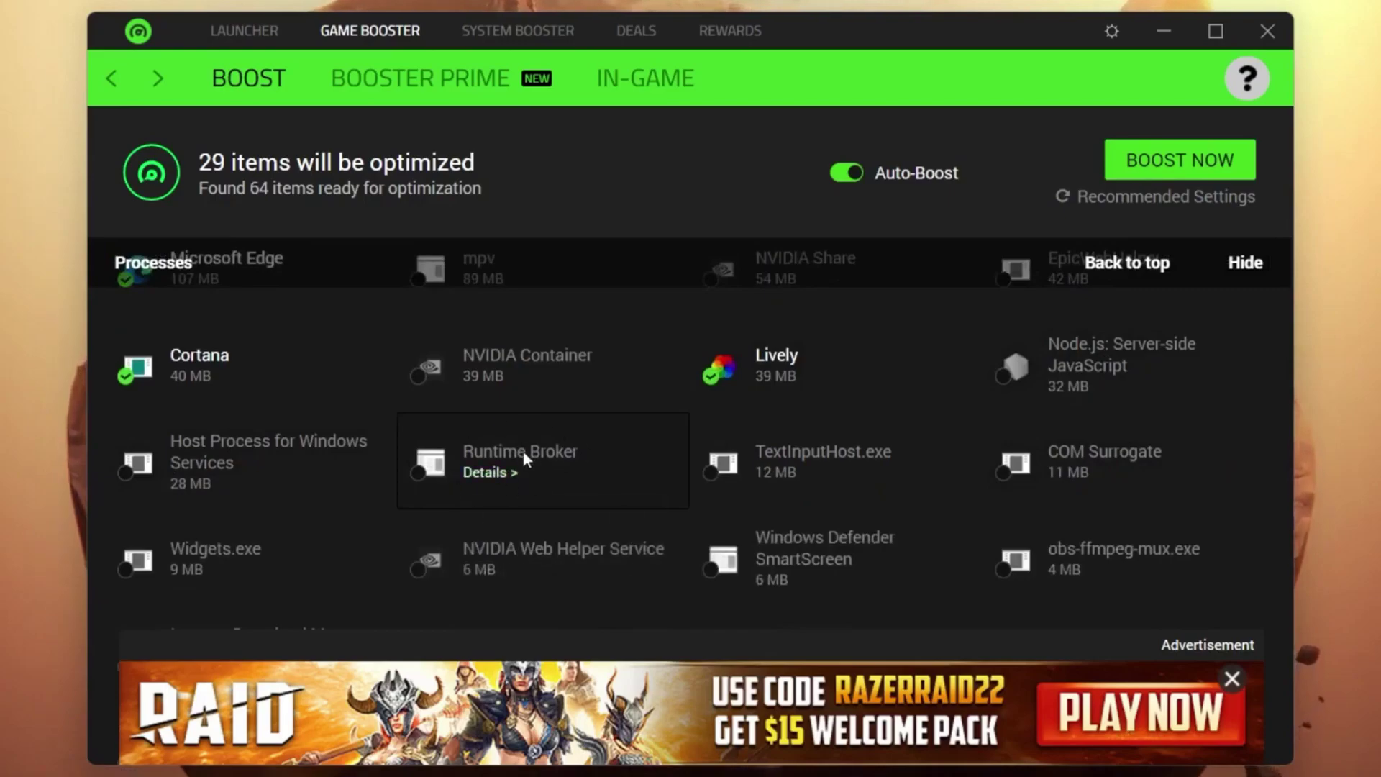
click(419, 473)
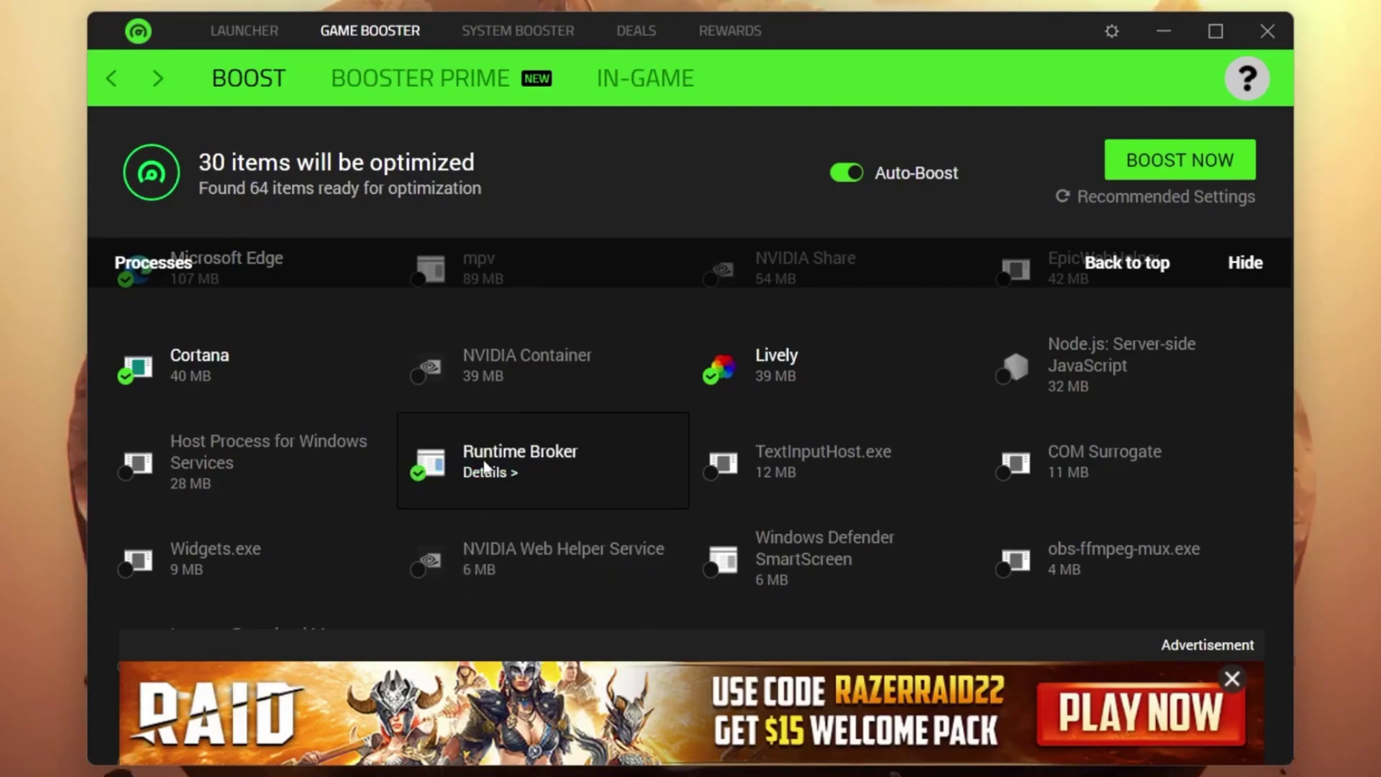
scroll(469, 467, down, 2)
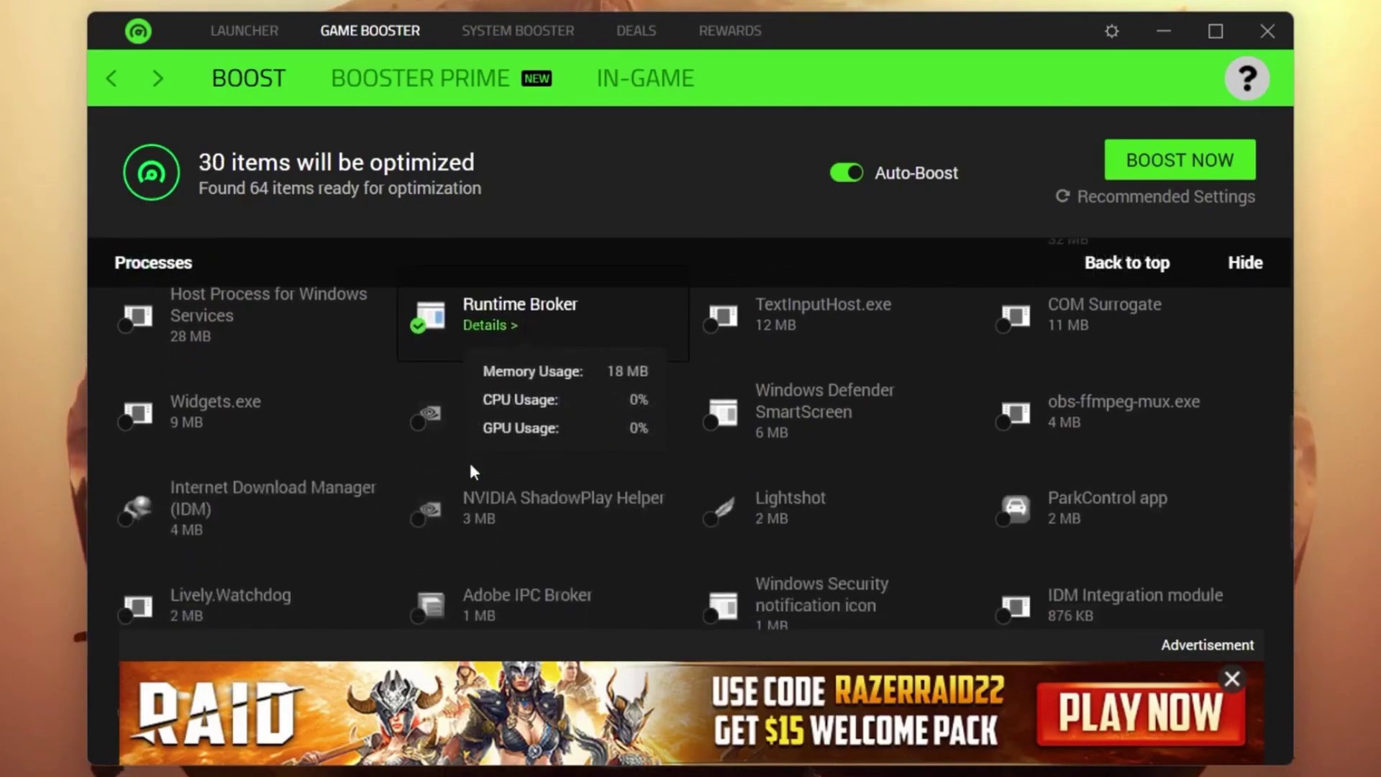
scroll(471, 471, down, 1)
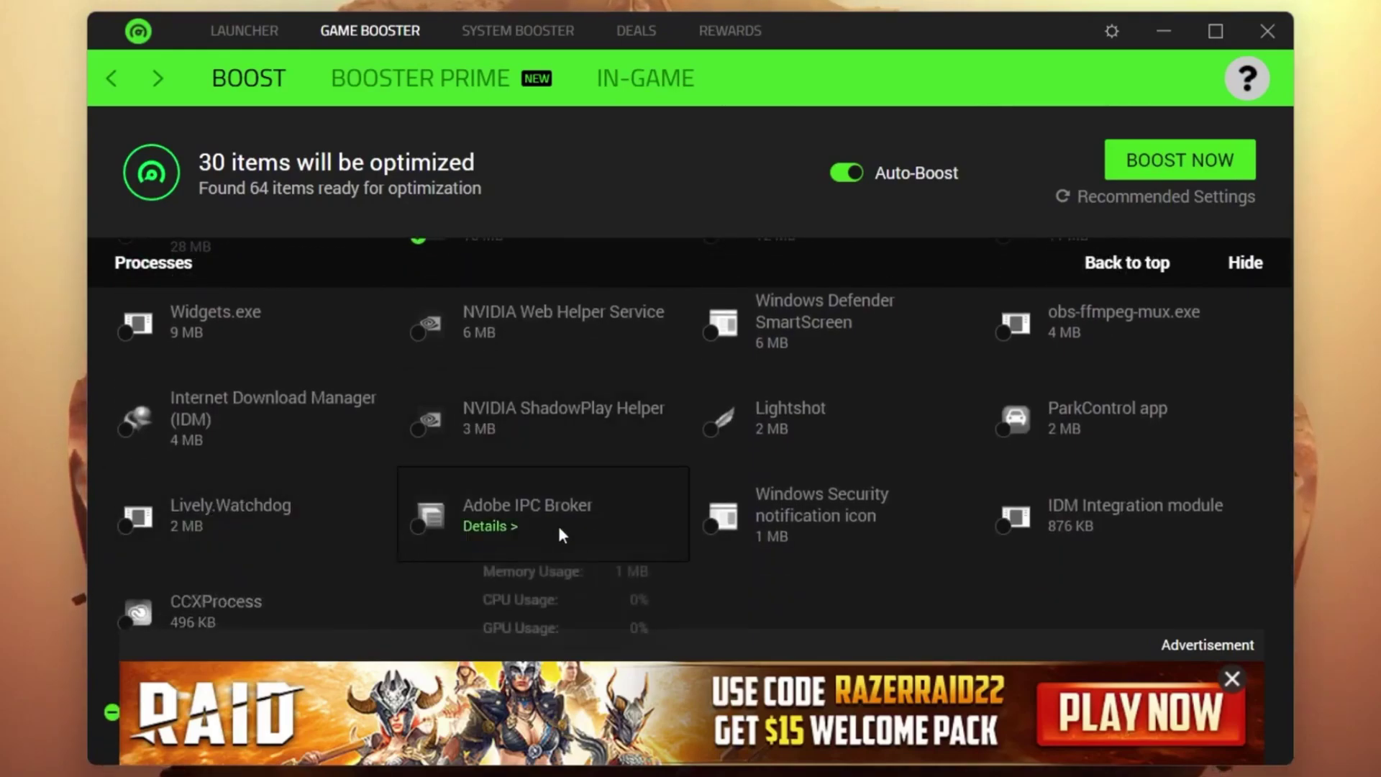
click(457, 525)
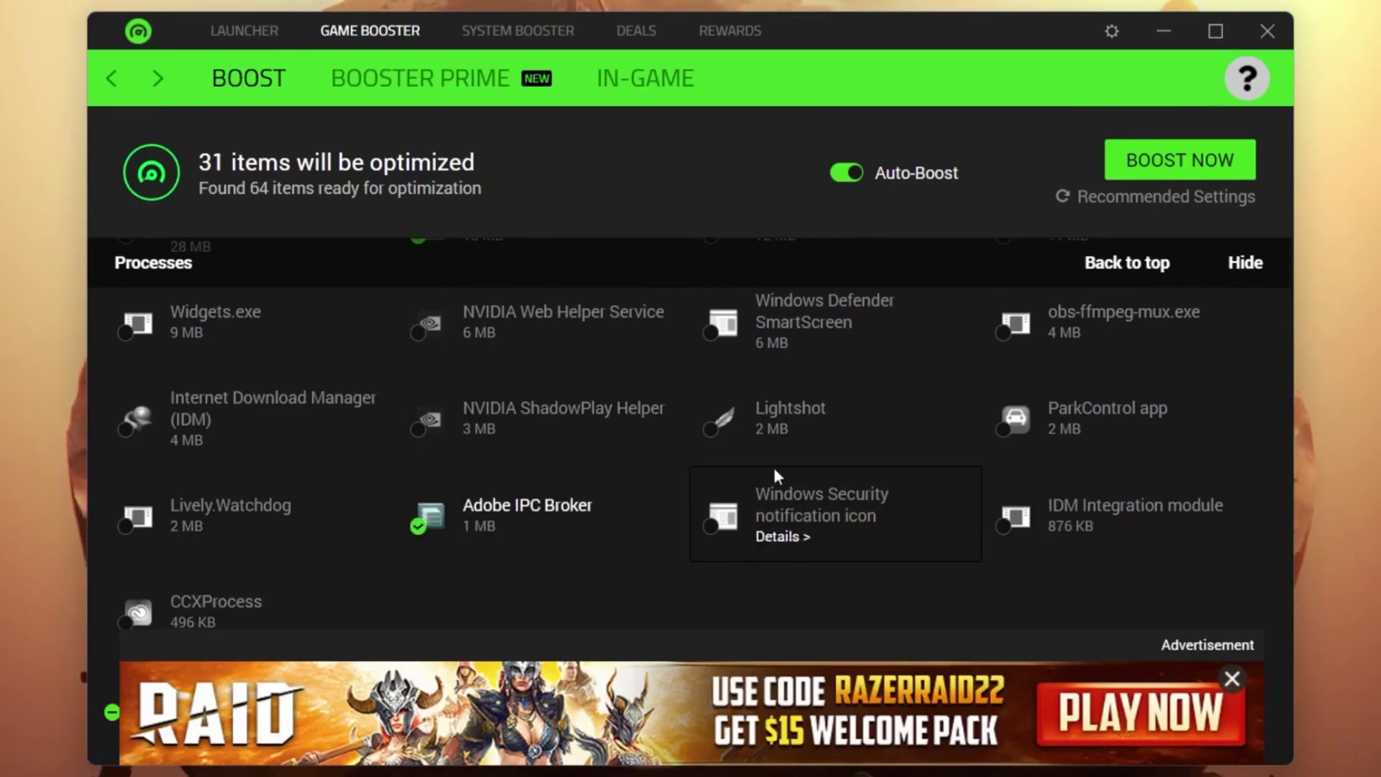
scroll(773, 464, down, 4)
scroll(345, 439, down, 1)
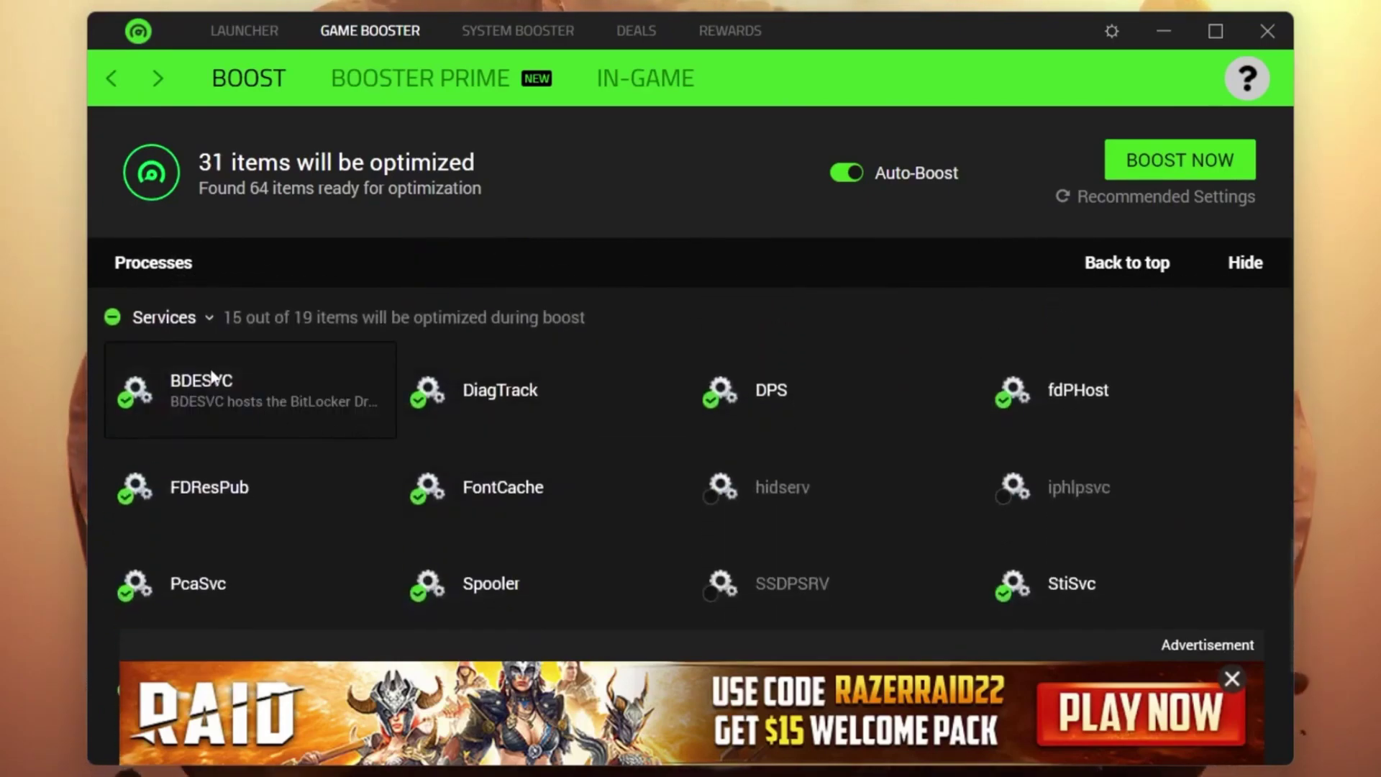
scroll(504, 410, down, 4)
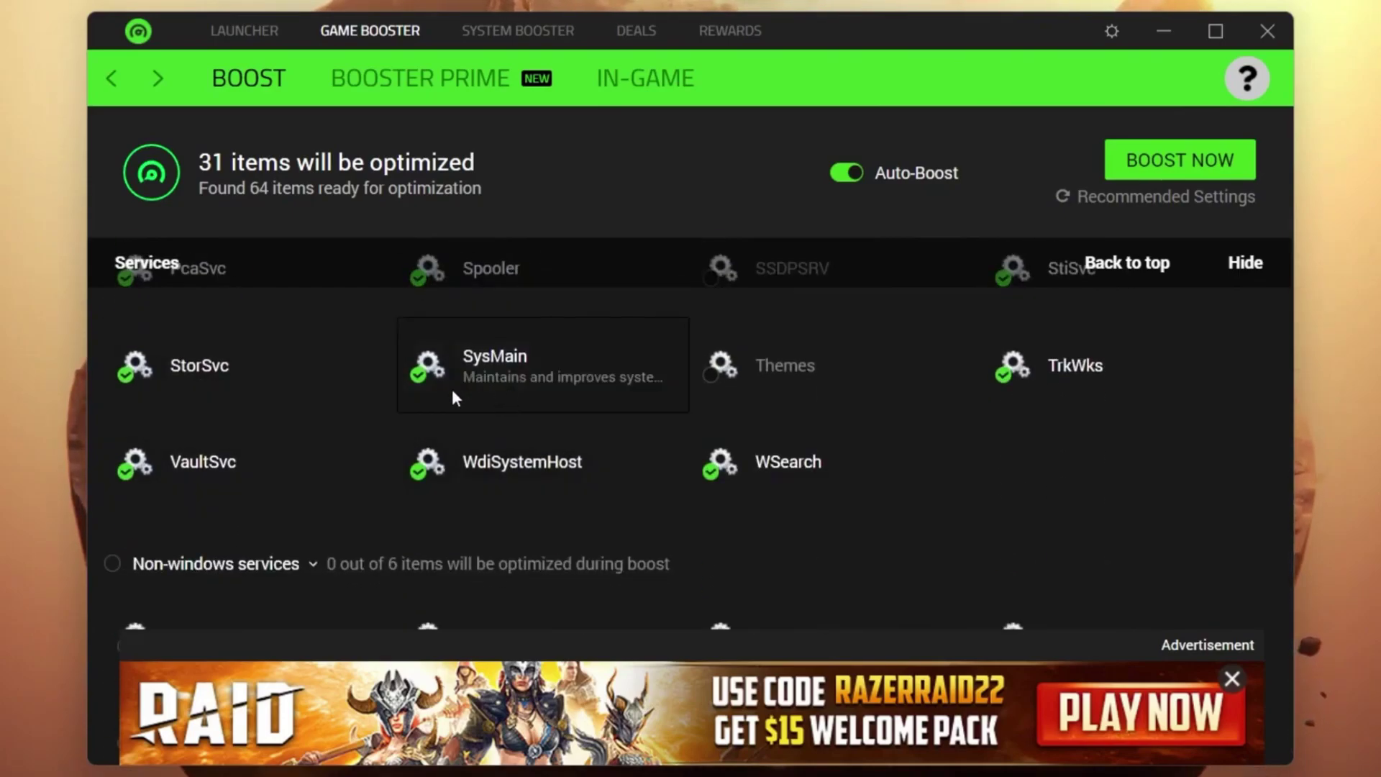
scroll(536, 395, down, 1)
scroll(400, 442, up, 5)
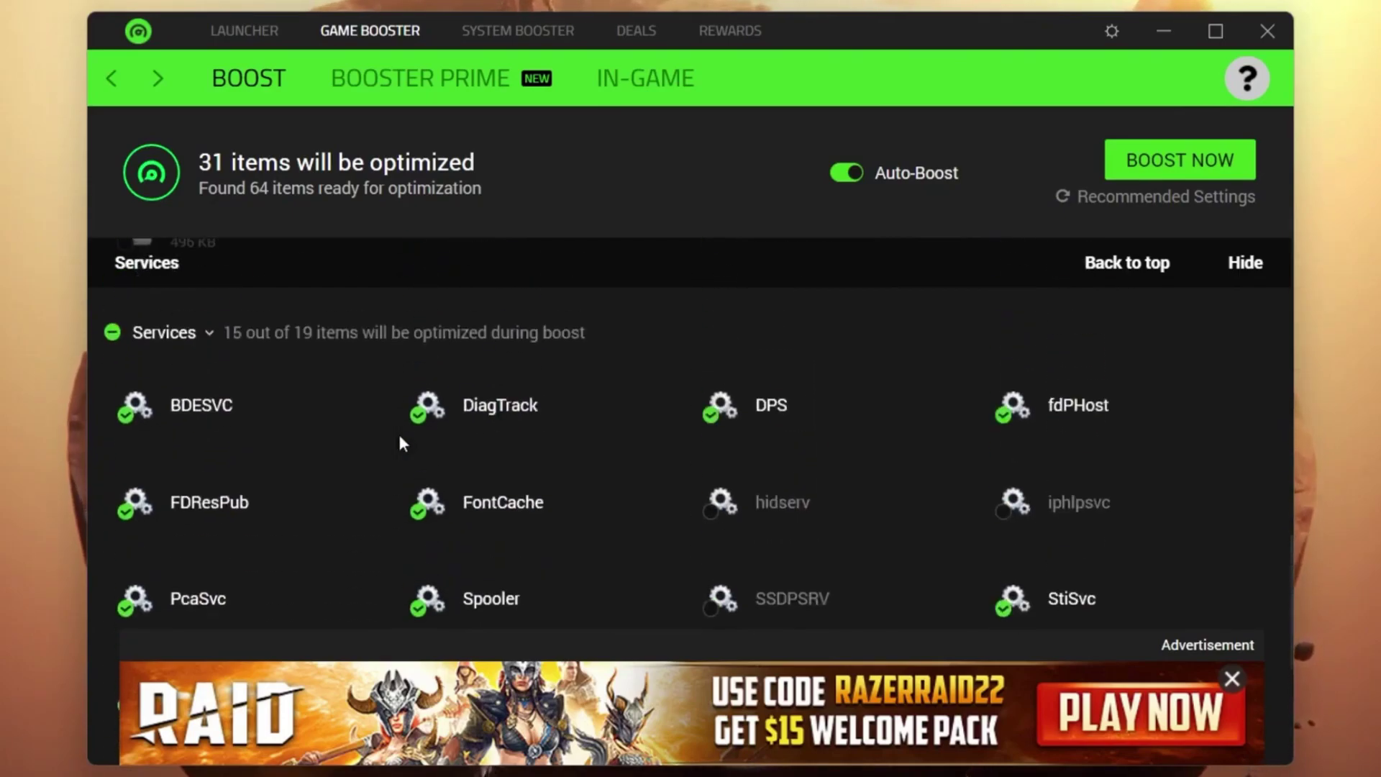
scroll(400, 443, down, 10)
scroll(398, 434, up, 2)
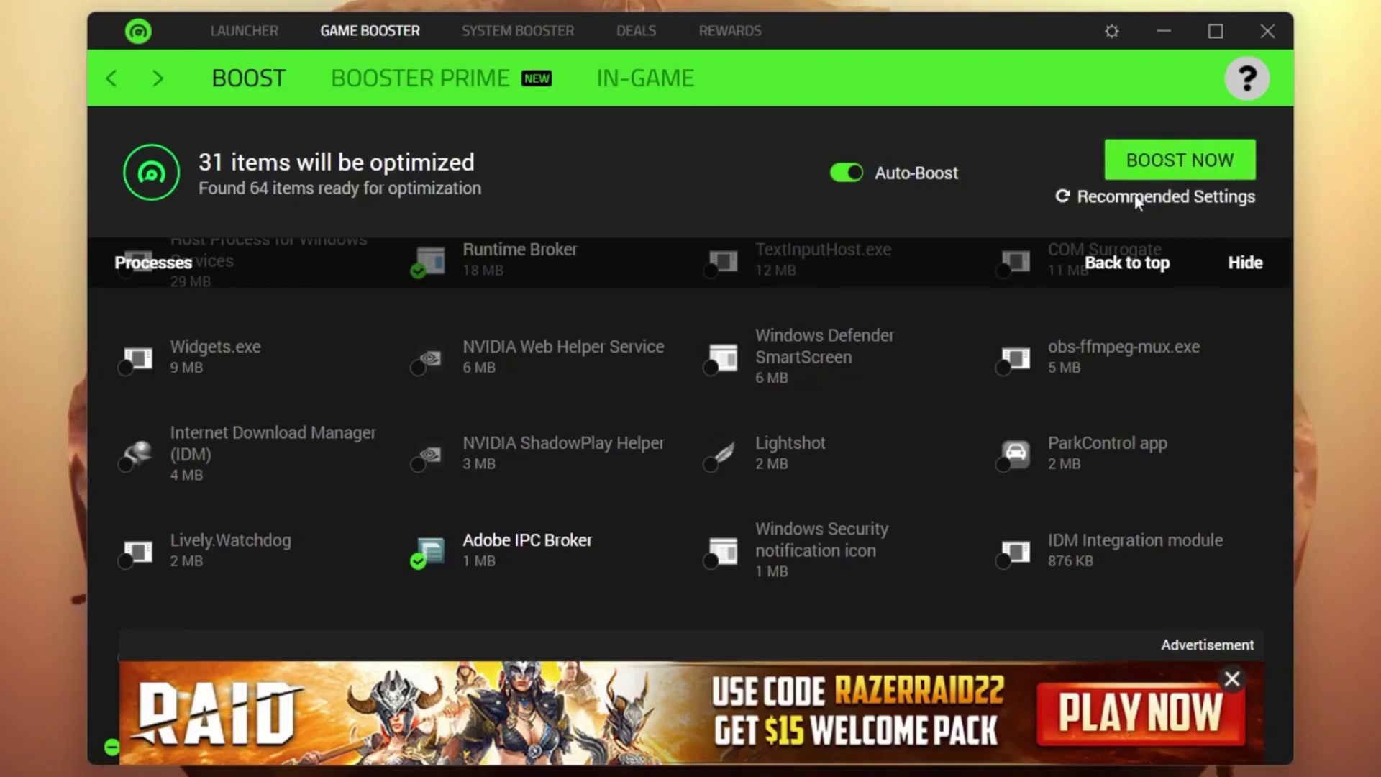
scroll(504, 417, up, 5)
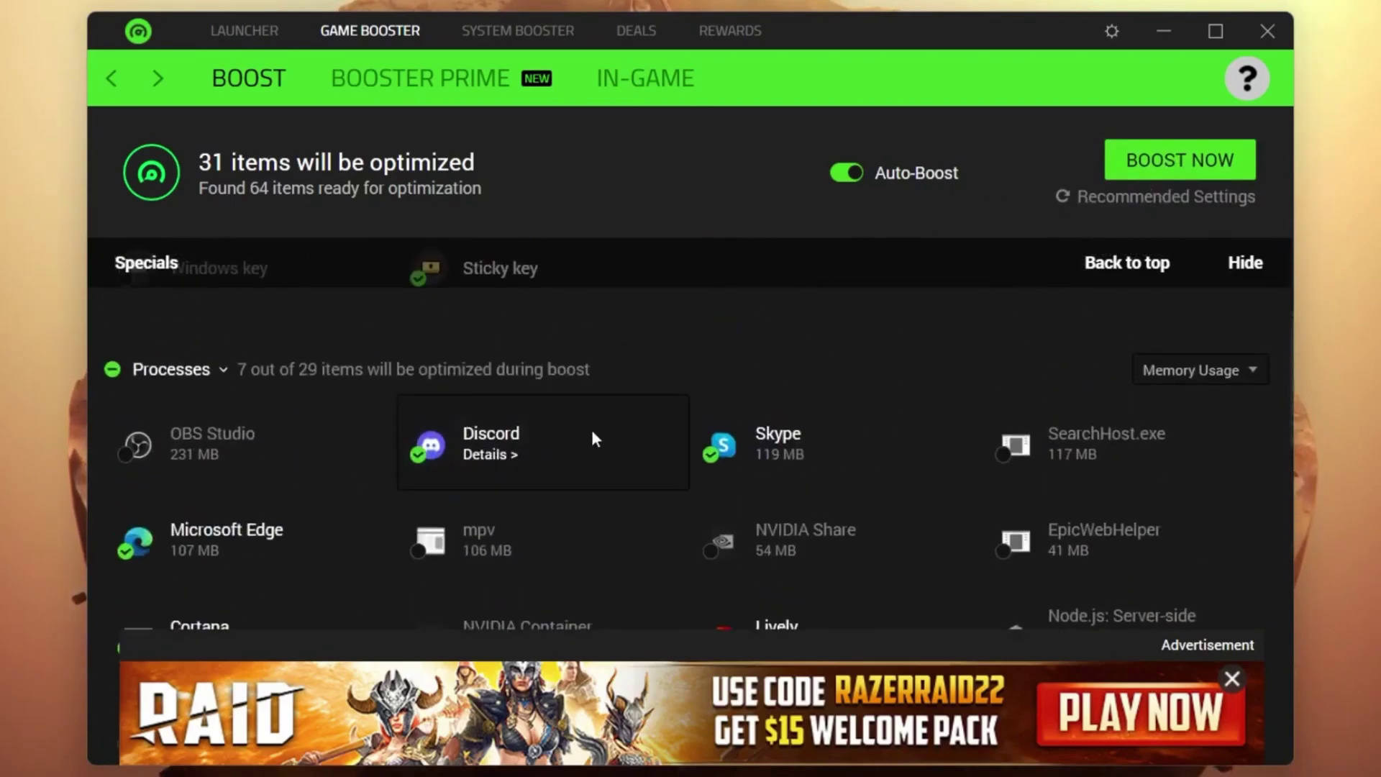
scroll(742, 421, up, 3)
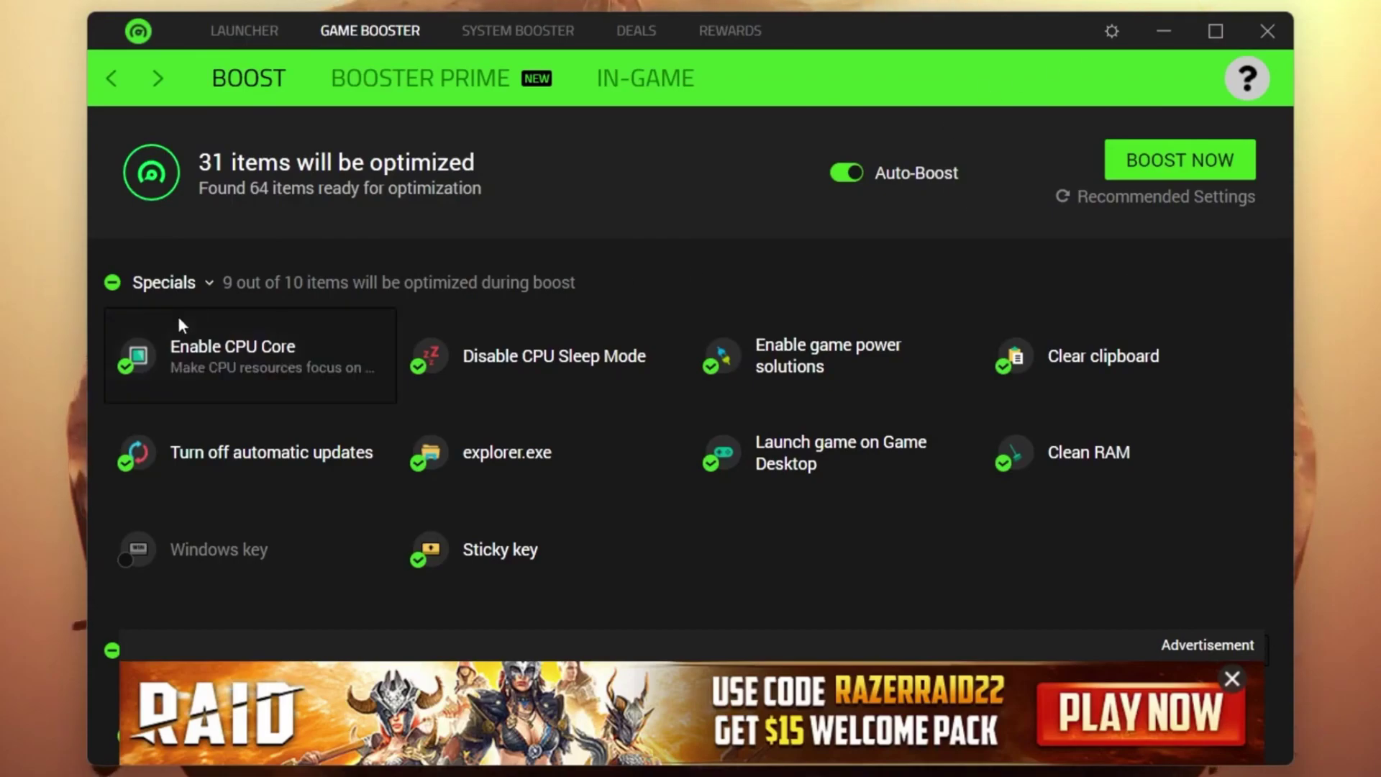
scroll(387, 515, down, 5)
scroll(387, 515, down, 4)
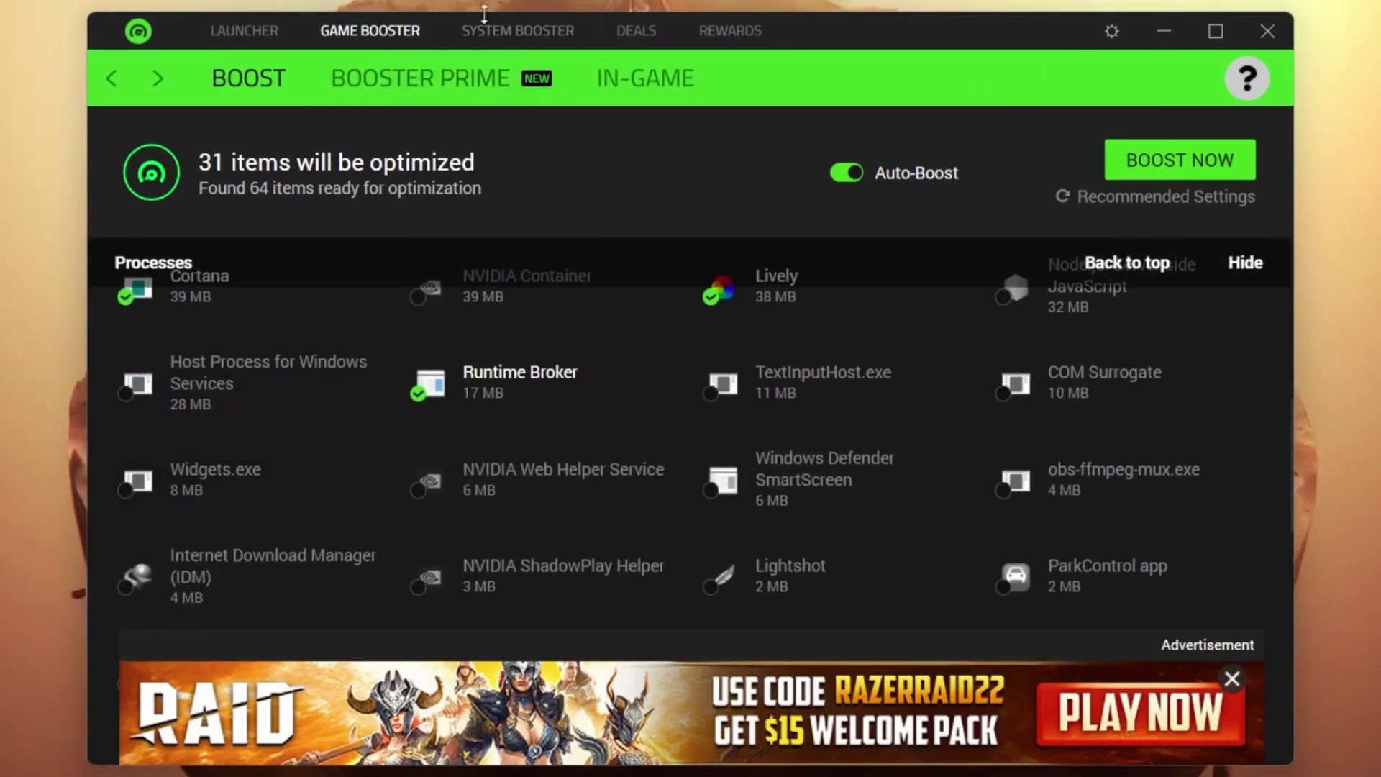
Step: Switch to System Booster to show the System Clean junk categories
click(500, 29)
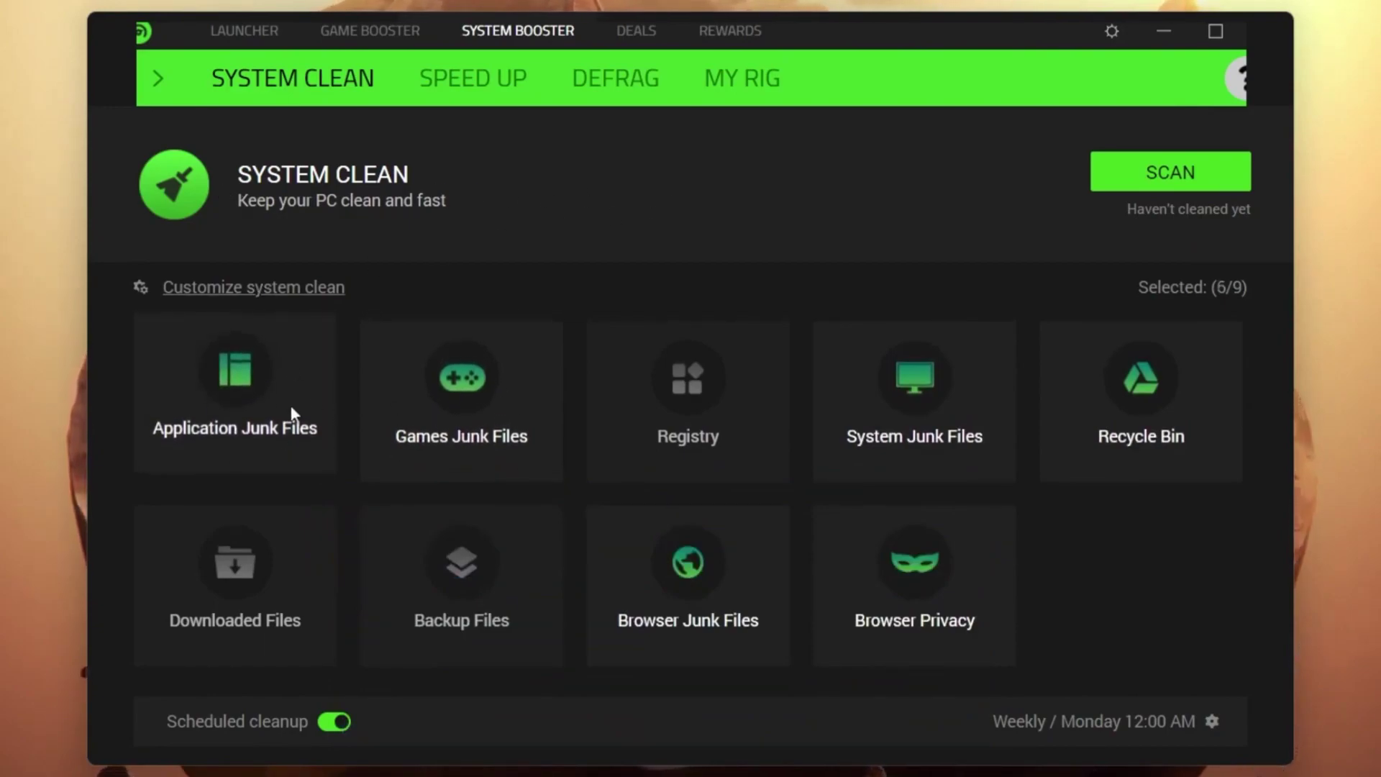
Step: Scan for junk files and clean them all, freeing 22.03 GB
click(1175, 171)
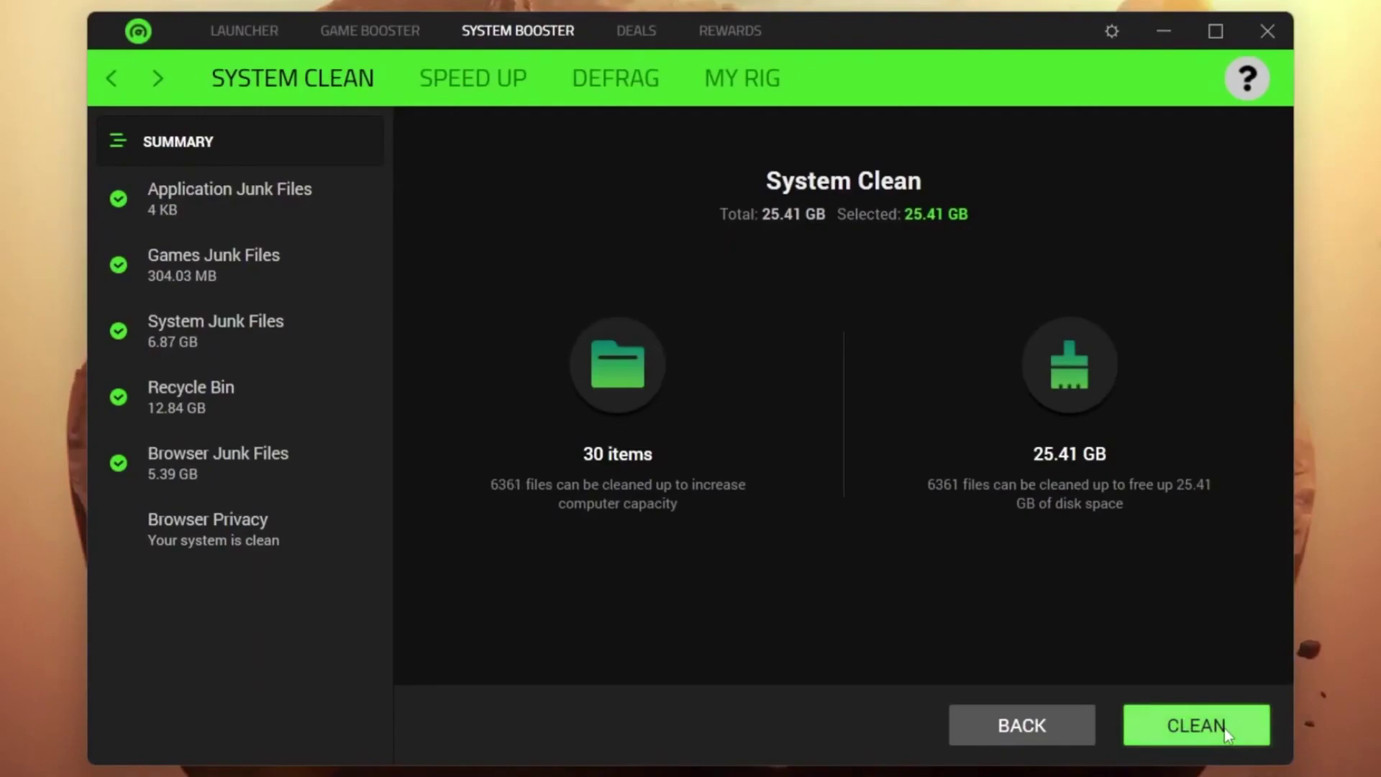
click(1194, 731)
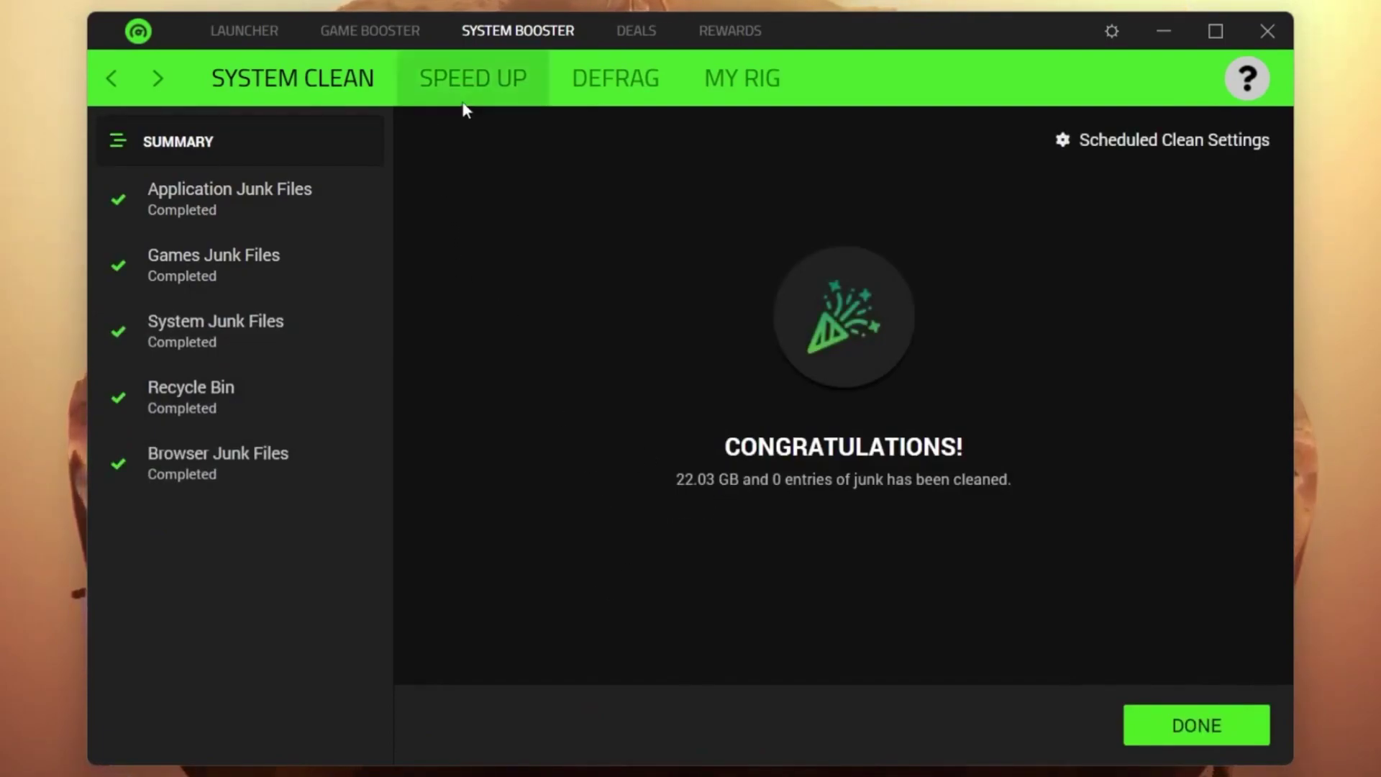
Step: Open the Speed Up sub-tab and browse its 63 optimization items
click(487, 70)
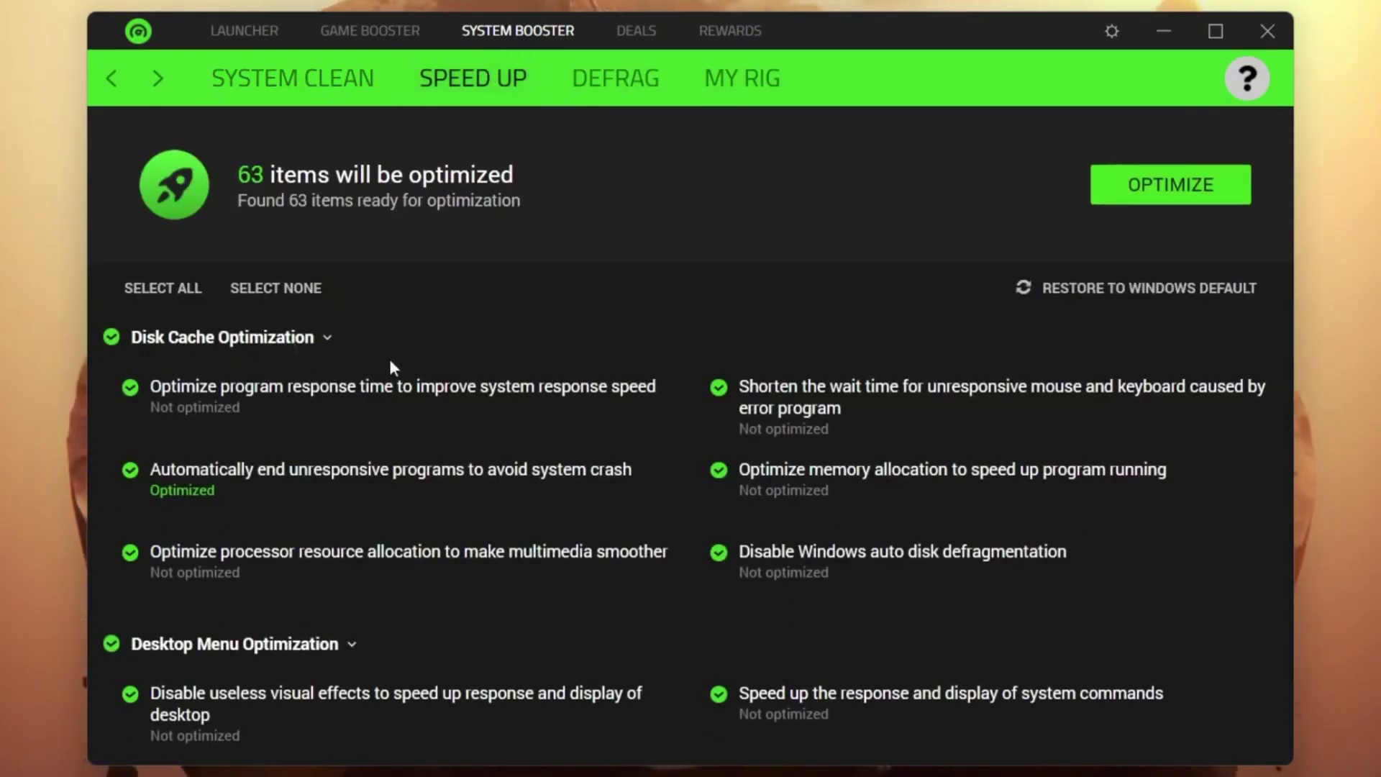
scroll(389, 356, down, 4)
scroll(412, 393, down, 10)
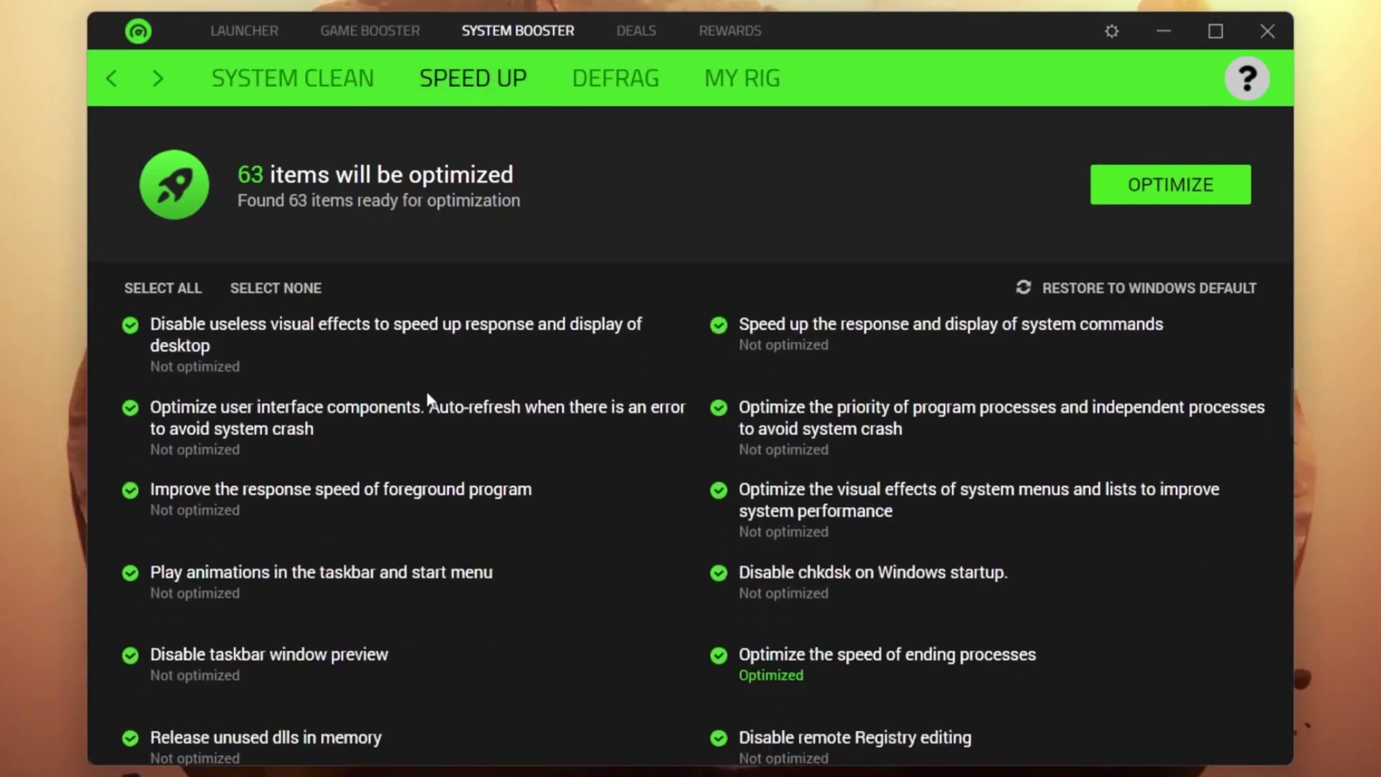
scroll(681, 489, down, 2)
scroll(685, 509, up, 3)
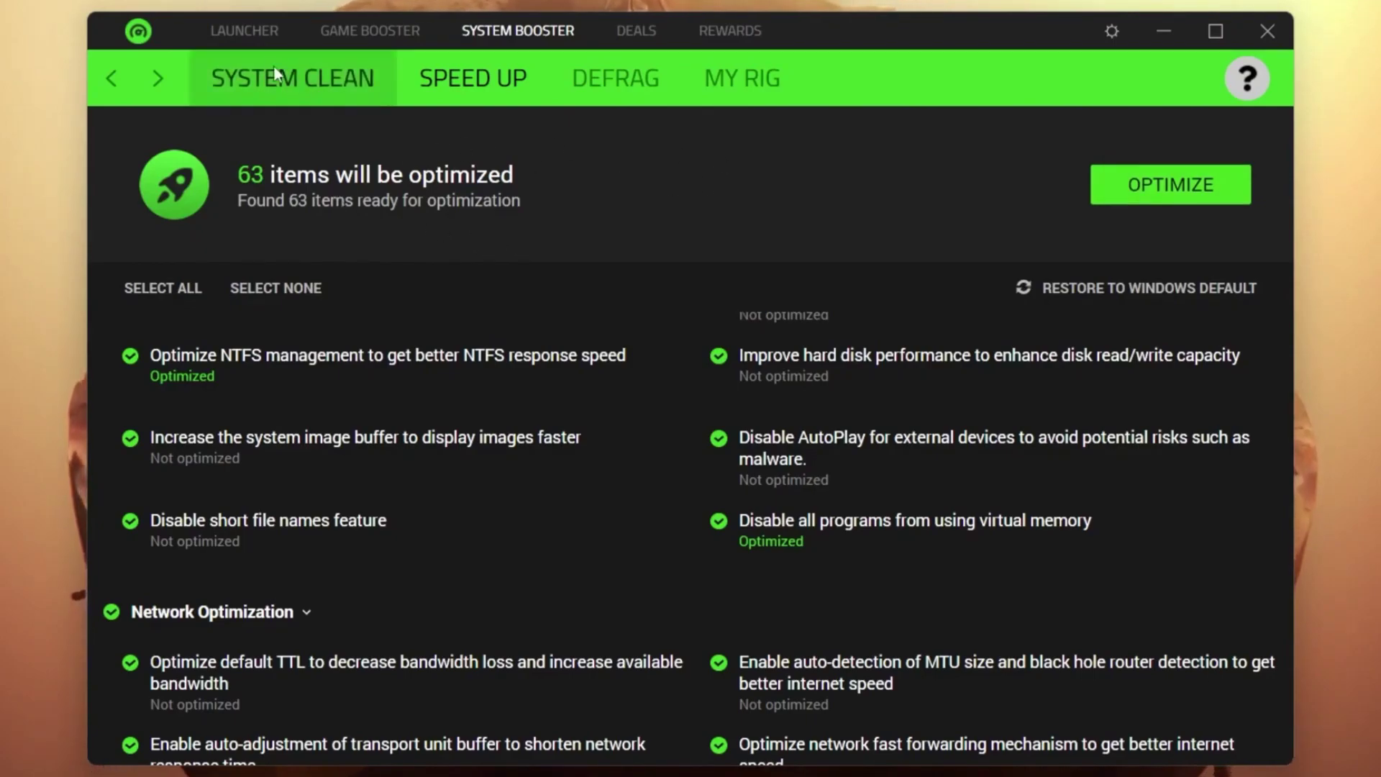
Step: Return to Game Booster and review the boost: 1.91 GB released, 31 items optimized
click(359, 40)
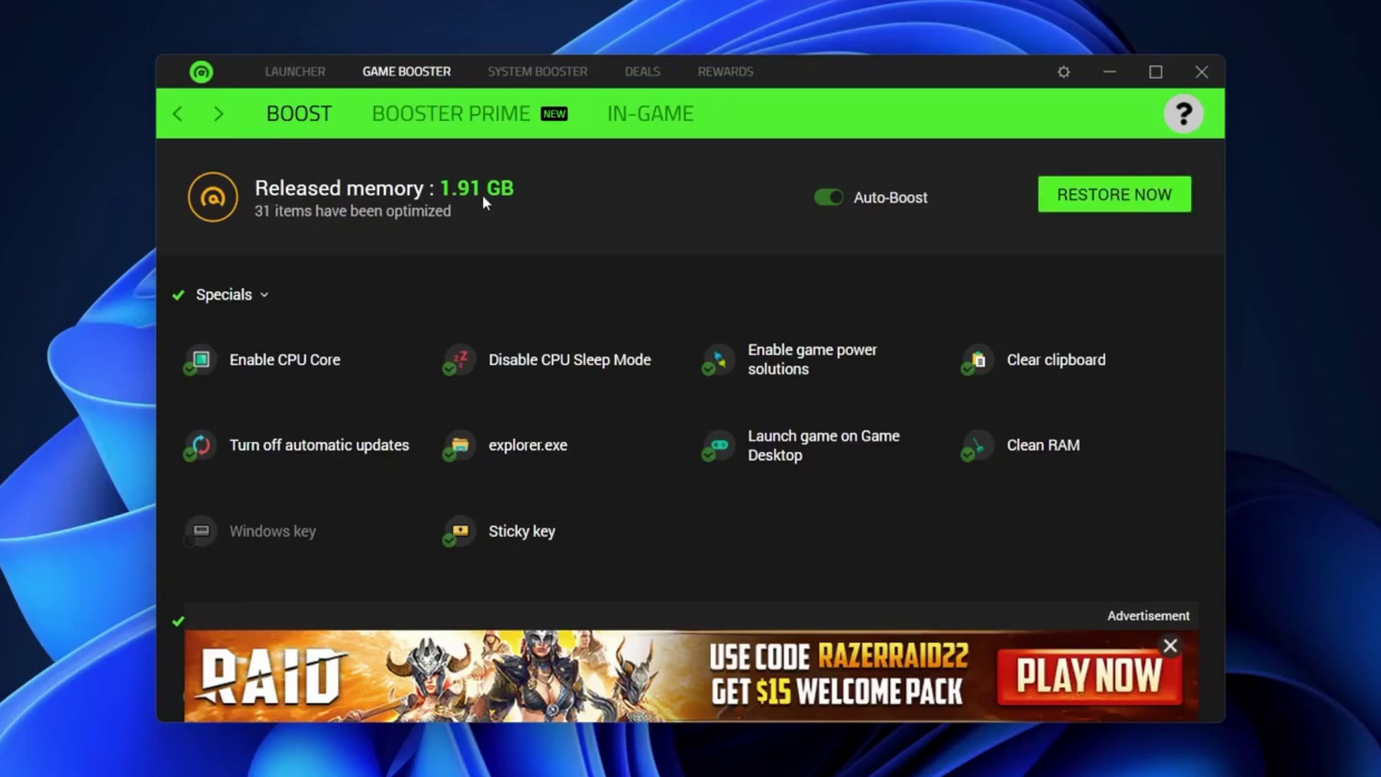
scroll(521, 440, down, 3)
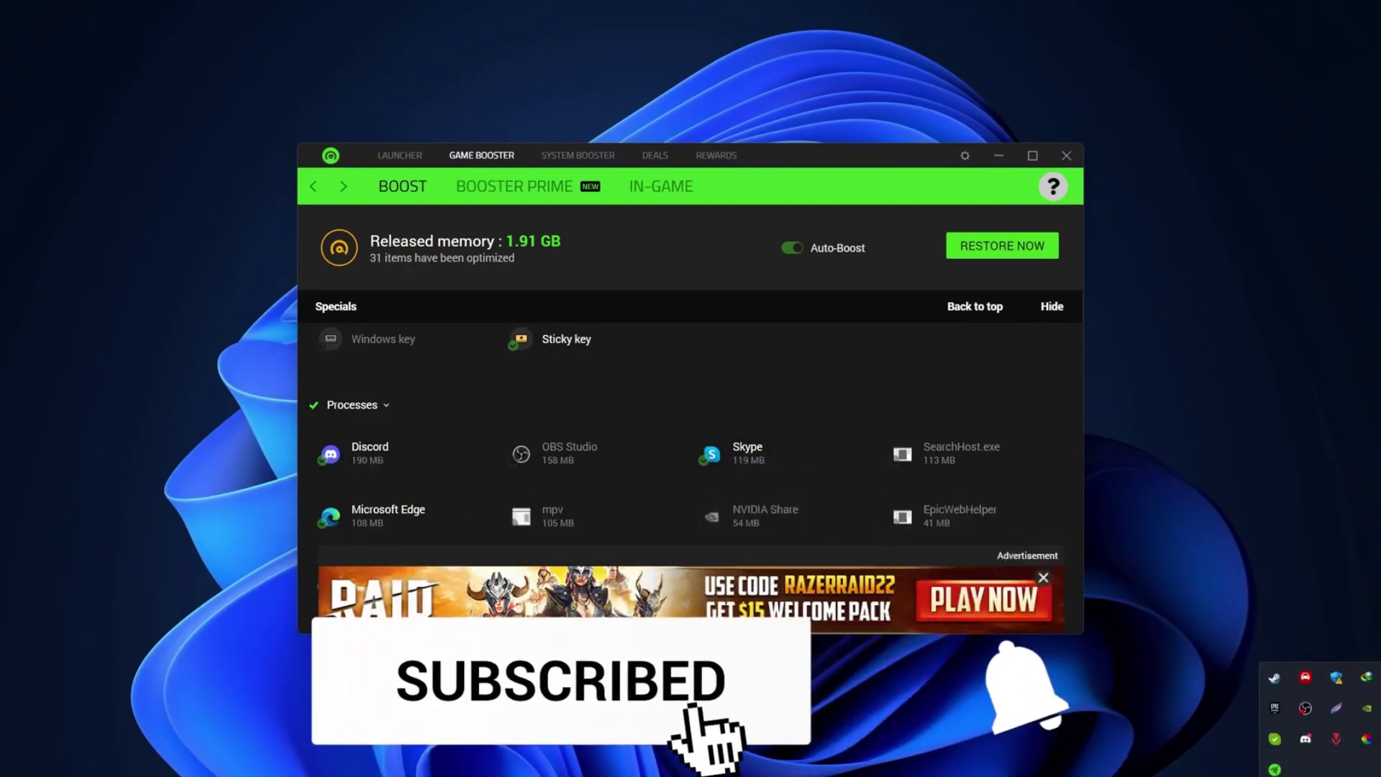
key(super+x)
click(480, 625)
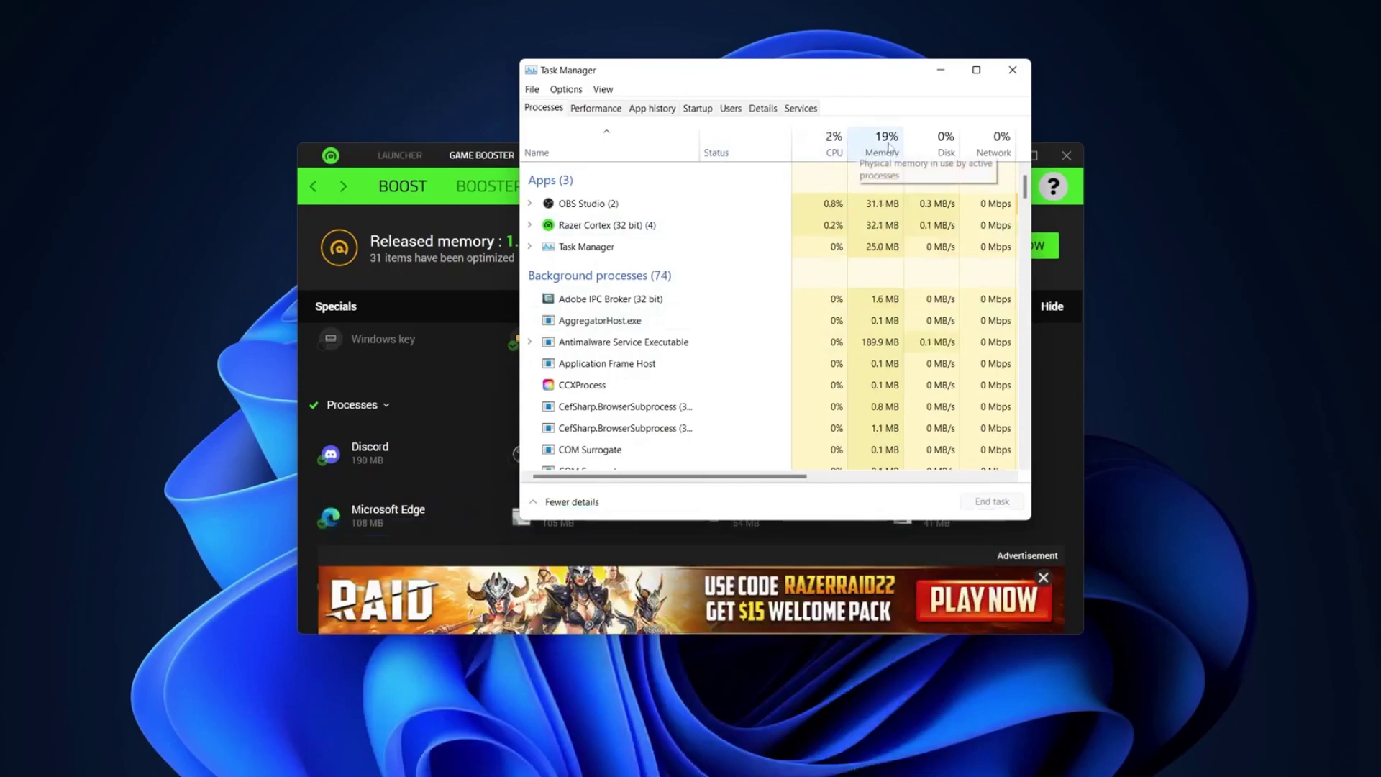
click(1012, 70)
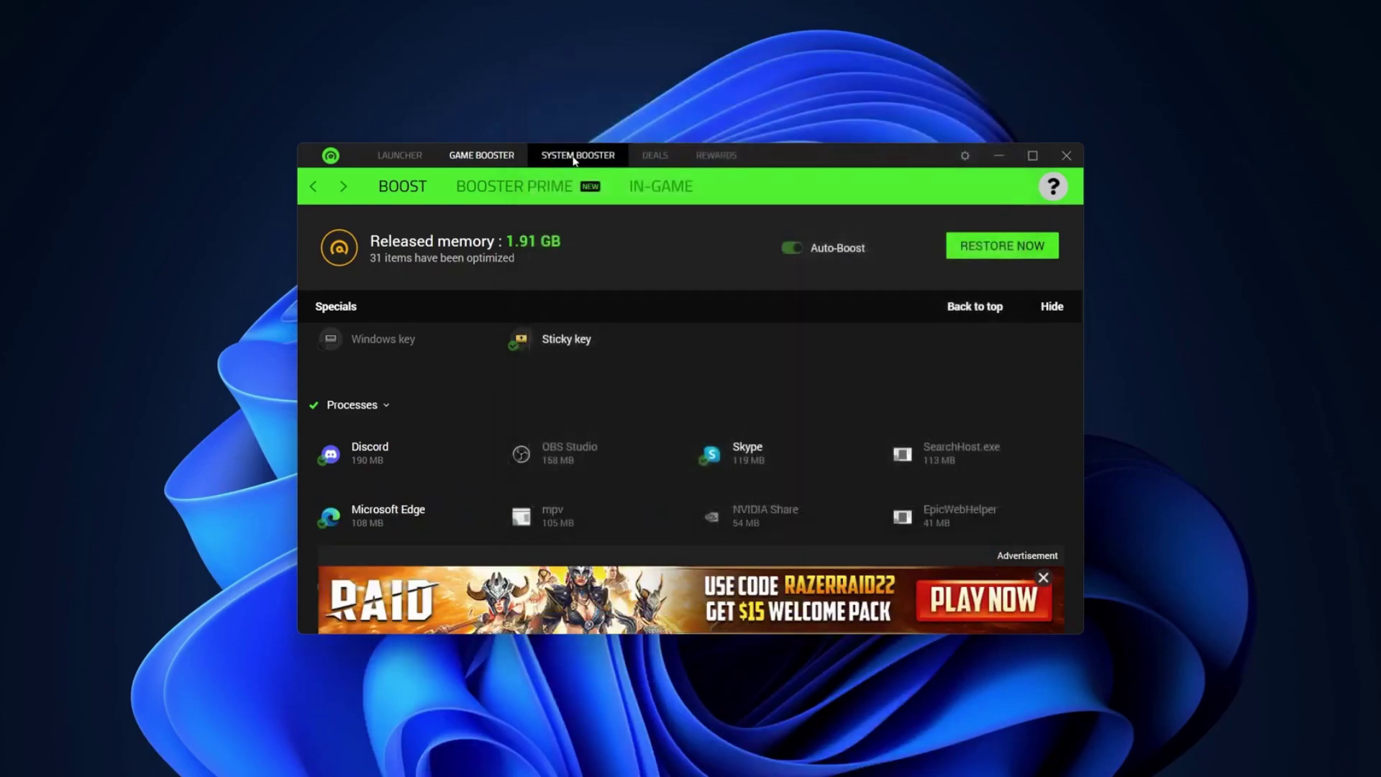
Step: Apply all 63 Speed Up optimizations from System Booster
click(574, 157)
click(549, 183)
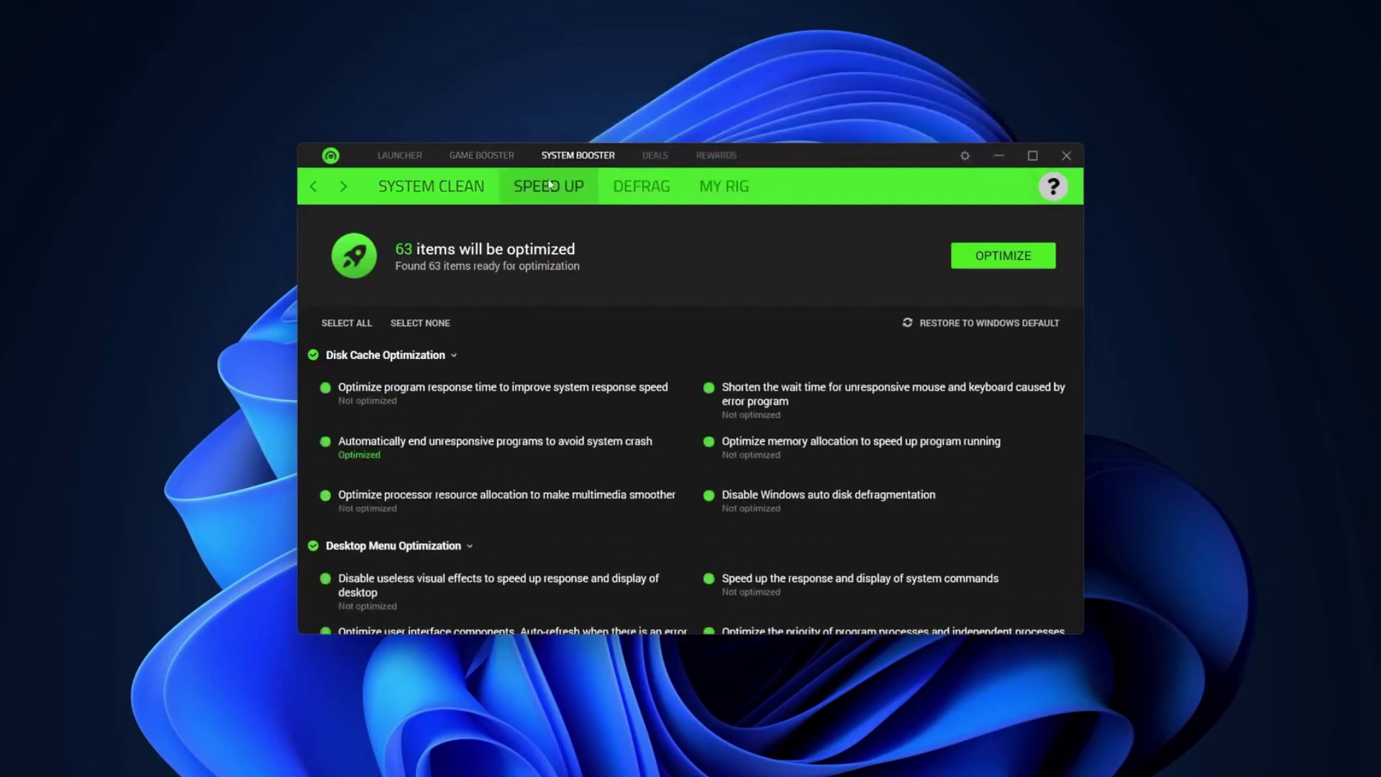
click(1008, 257)
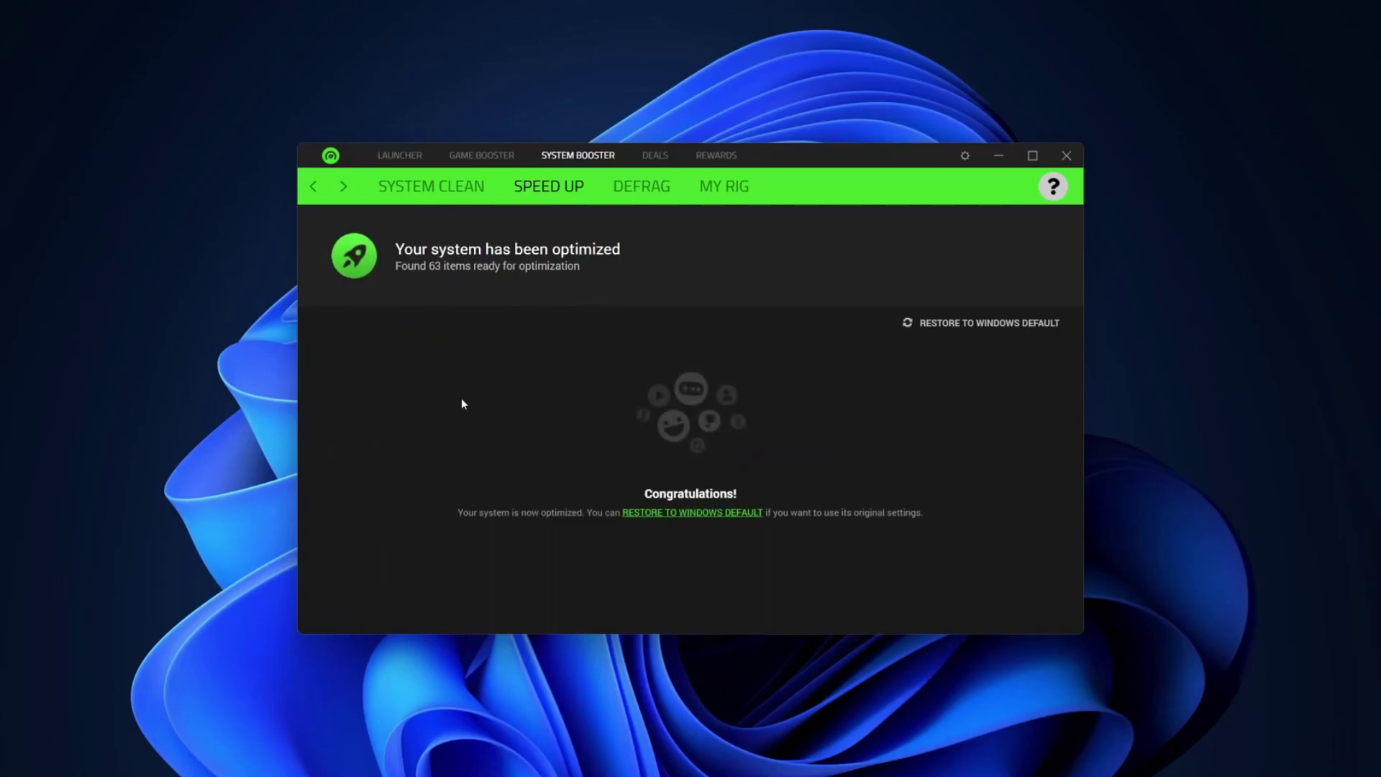
Step: In the Launcher's My Library, open the Fortnite tile and scroll through its details page
click(398, 157)
mouse_move(823, 282)
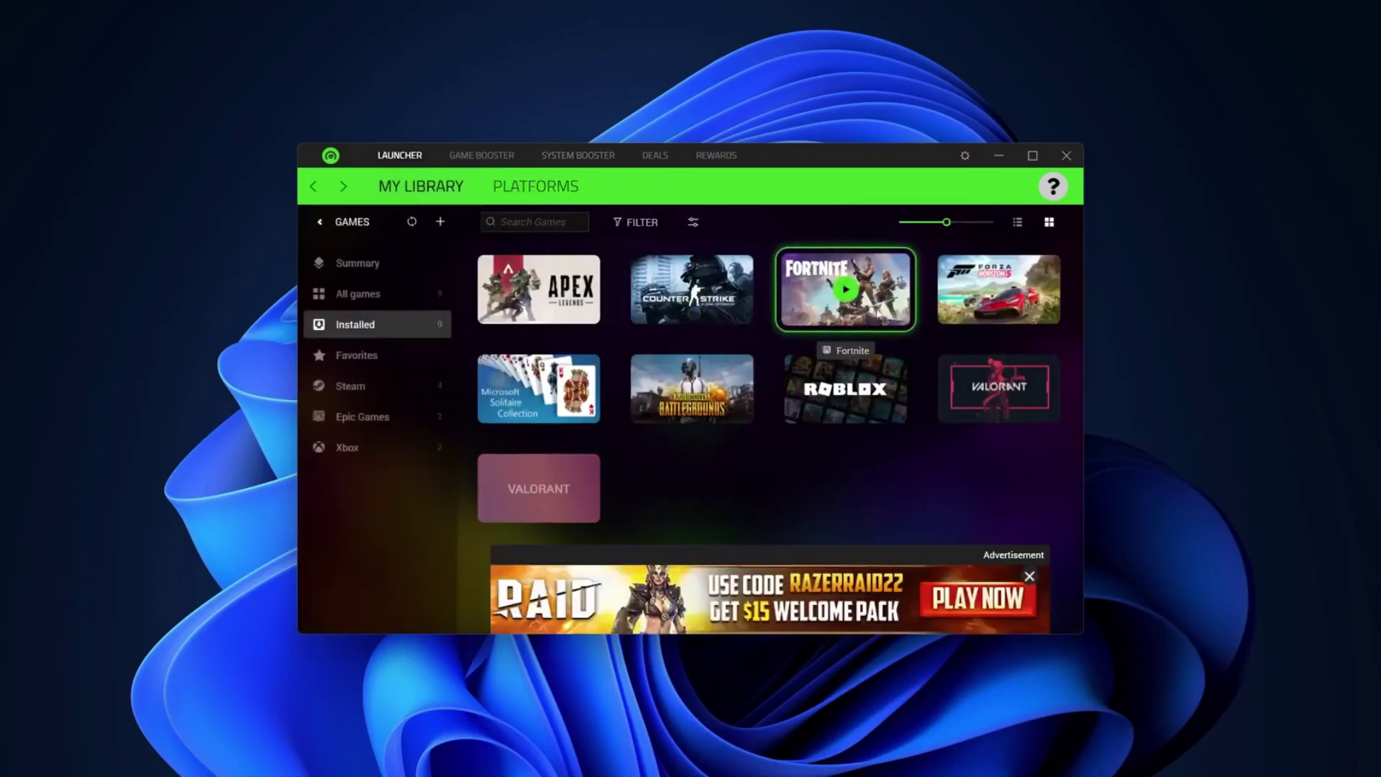
click(829, 288)
scroll(617, 370, down, 3)
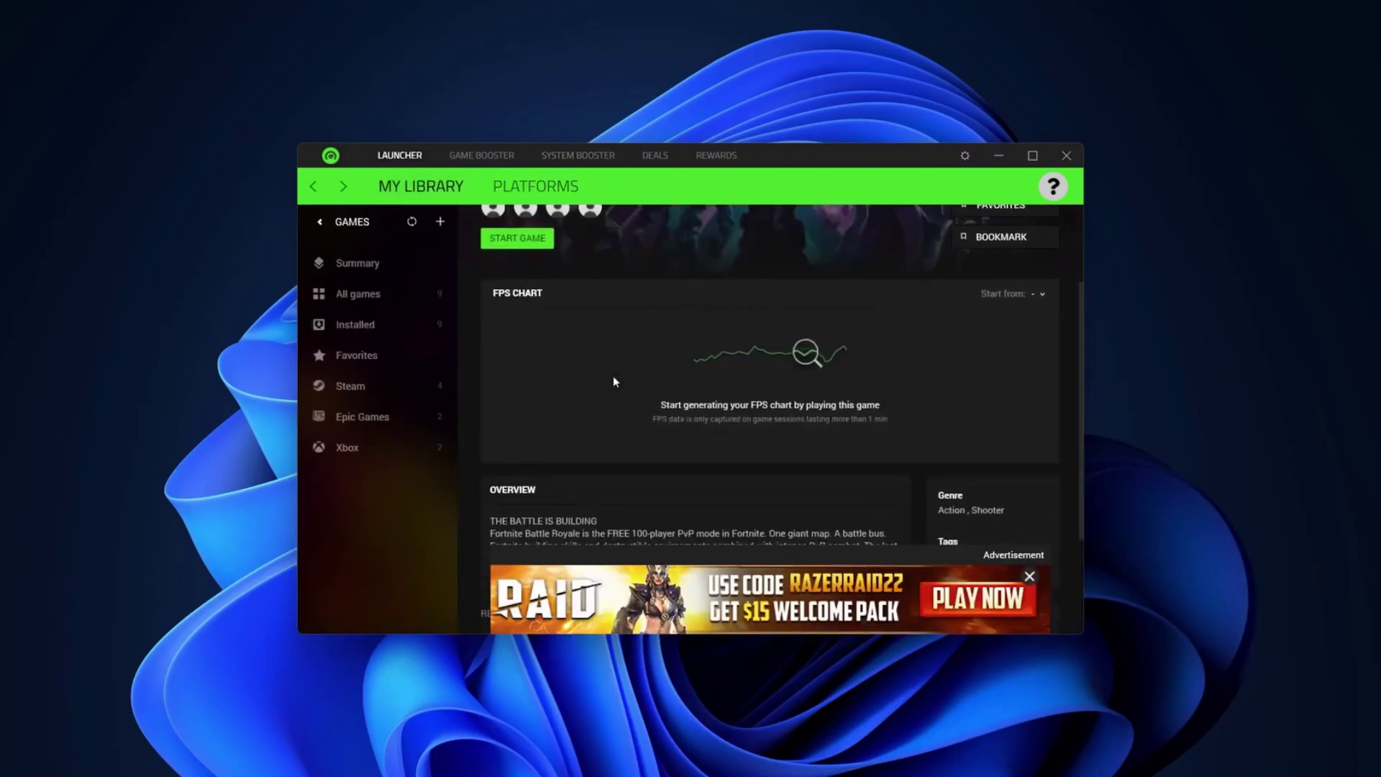
scroll(525, 385, down, 3)
scroll(575, 370, up, 5)
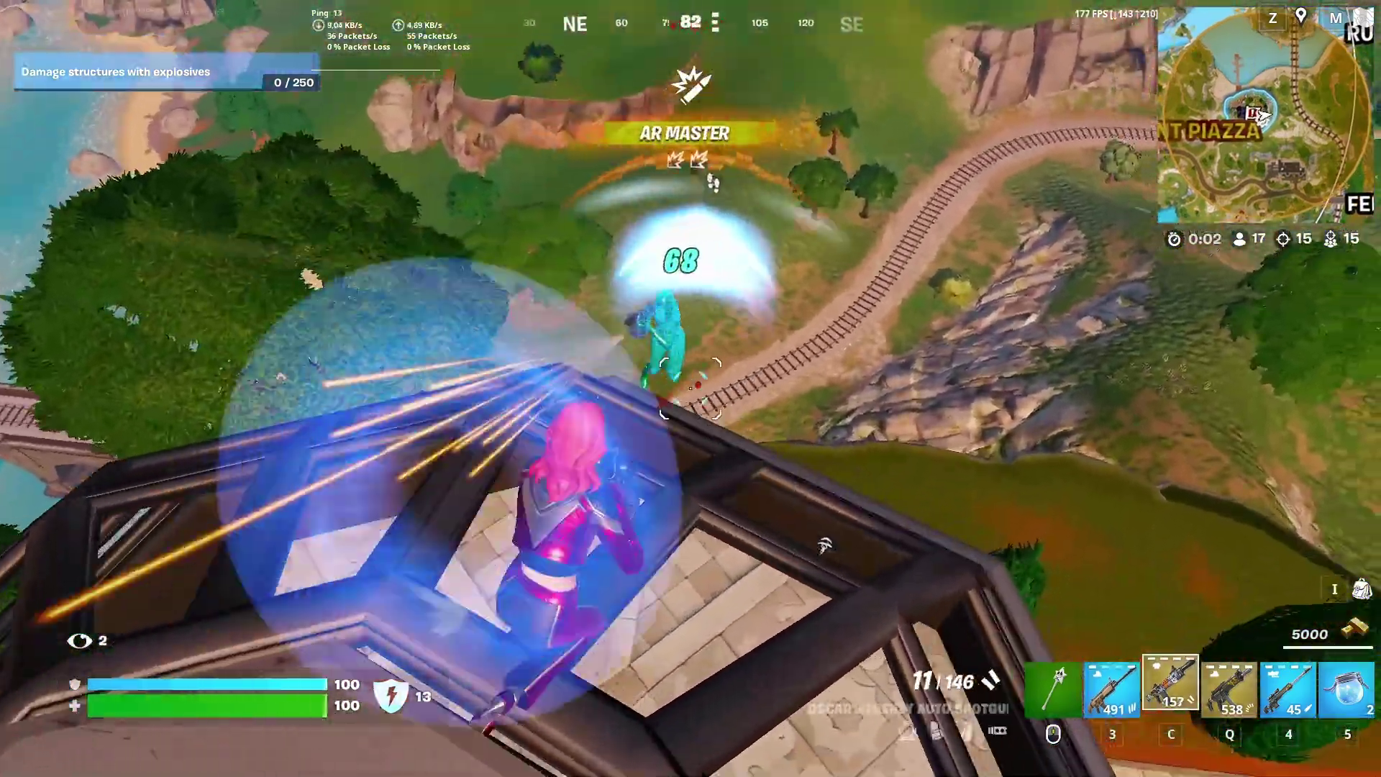
Step: Shoot the nearby opponent with the shotgun until knocked down, then finish them off
click(690, 389)
click(691, 388)
click(690, 389)
click(690, 388)
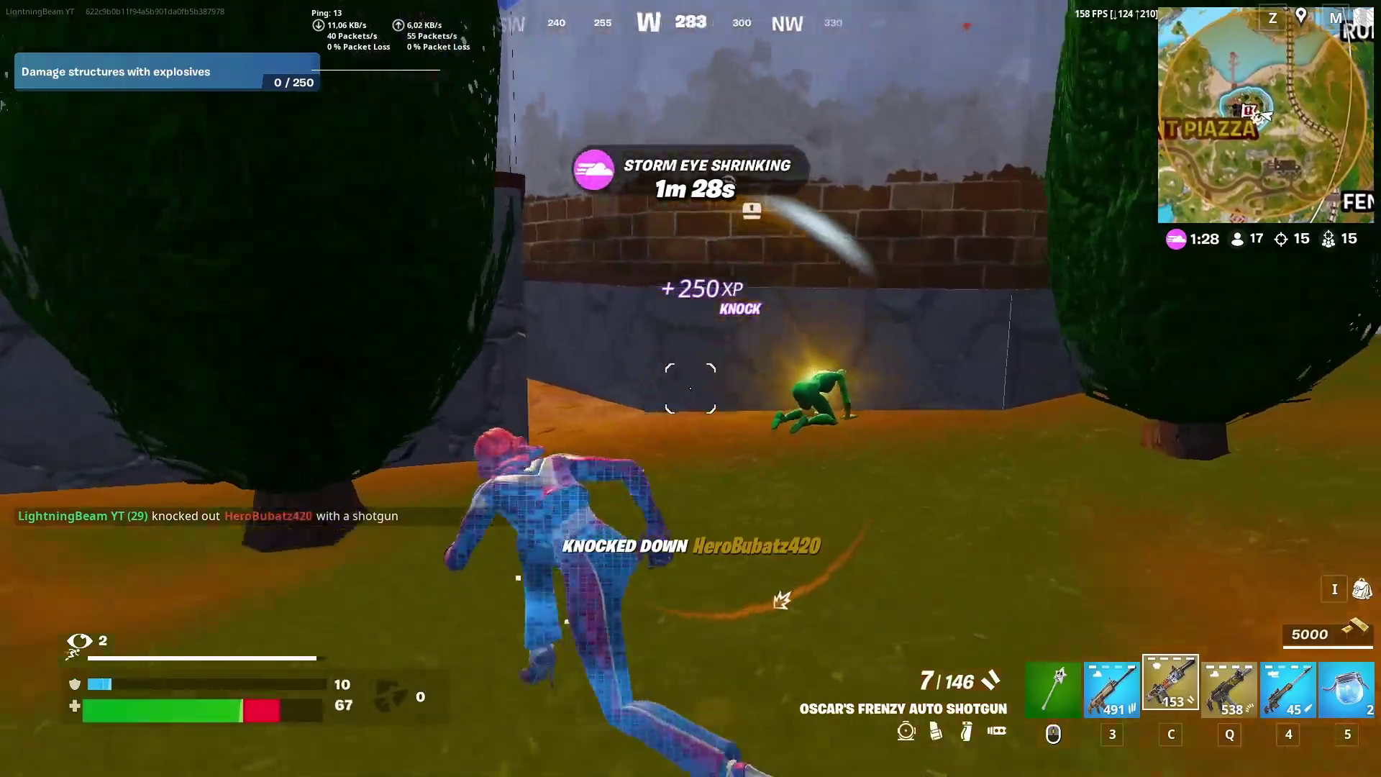
click(691, 388)
click(691, 389)
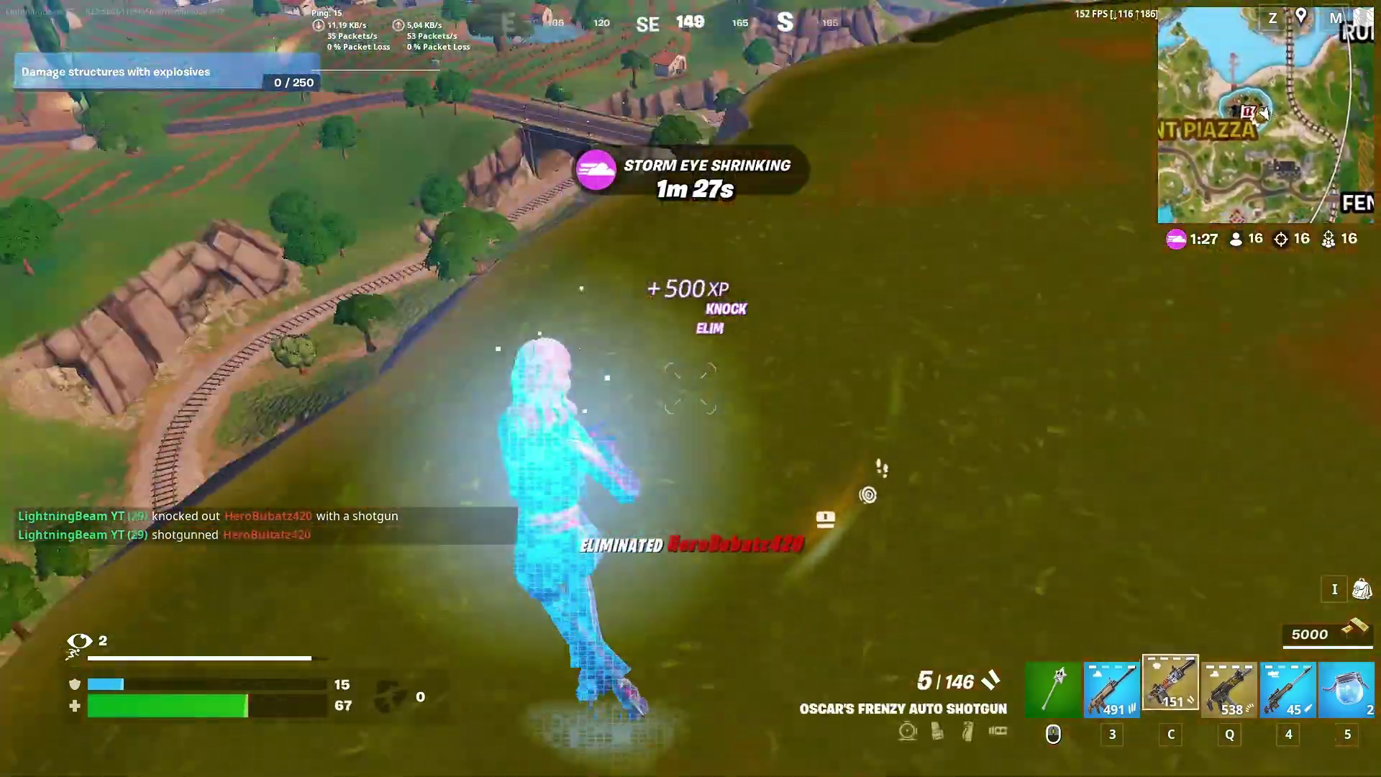
Step: Switch to the Shield Potion slot, then run and jump through the archway into the red-roofed house
key(4)
key(5)
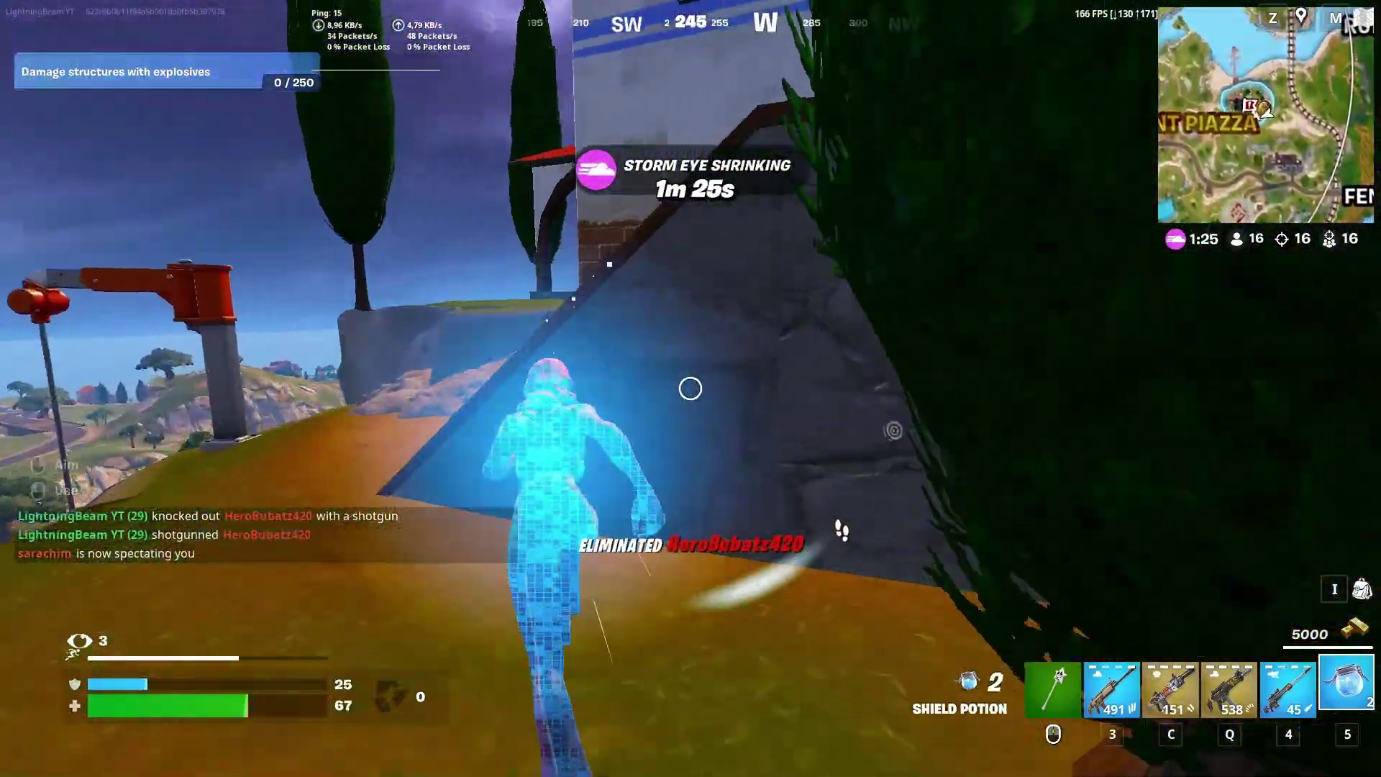
key(w)
key(space)
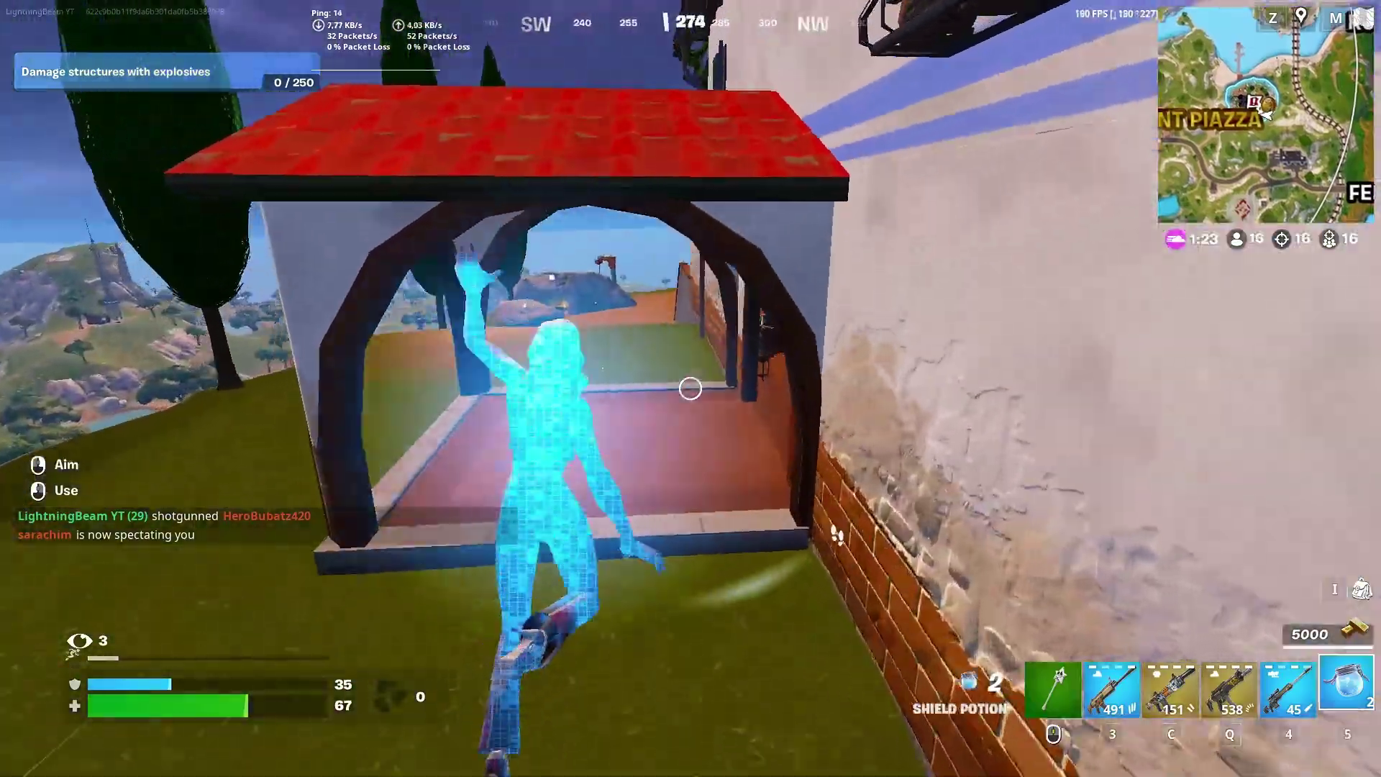
key(w)
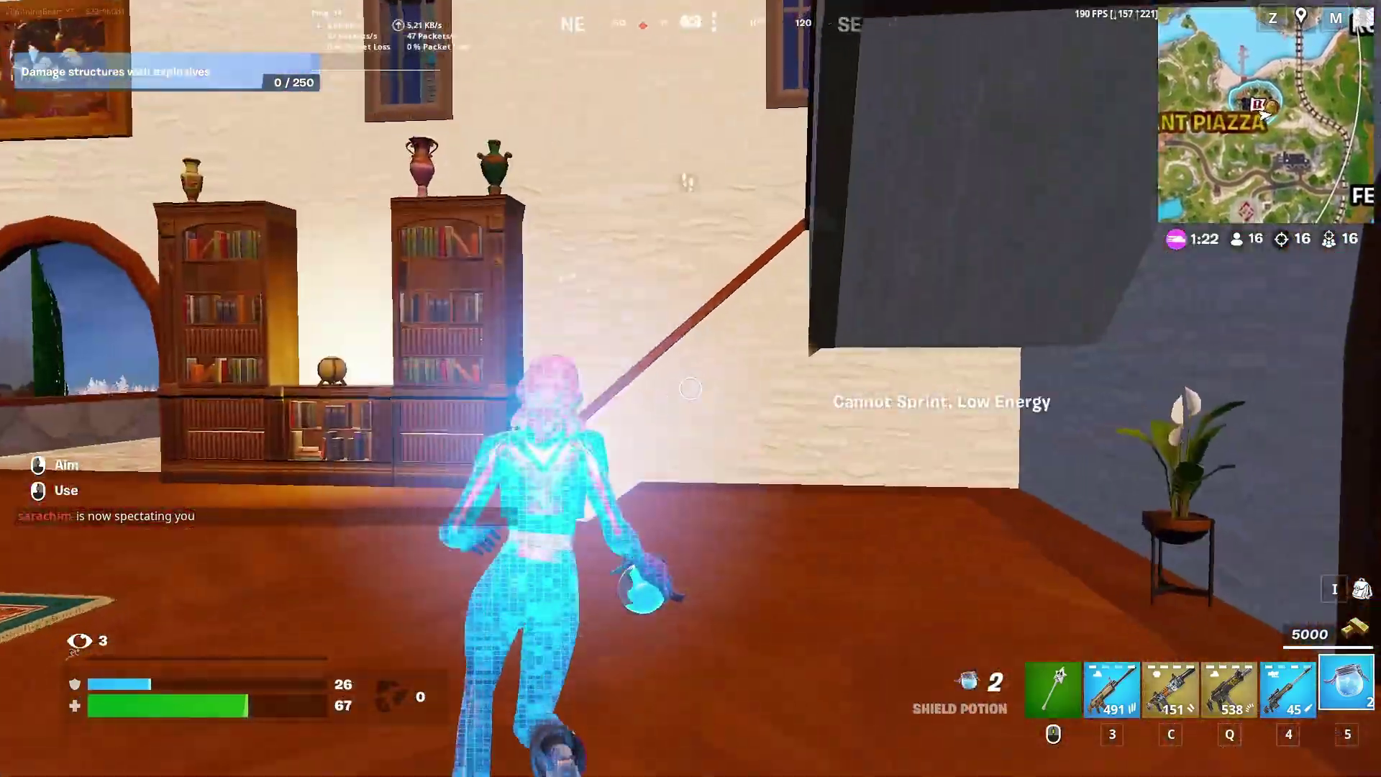